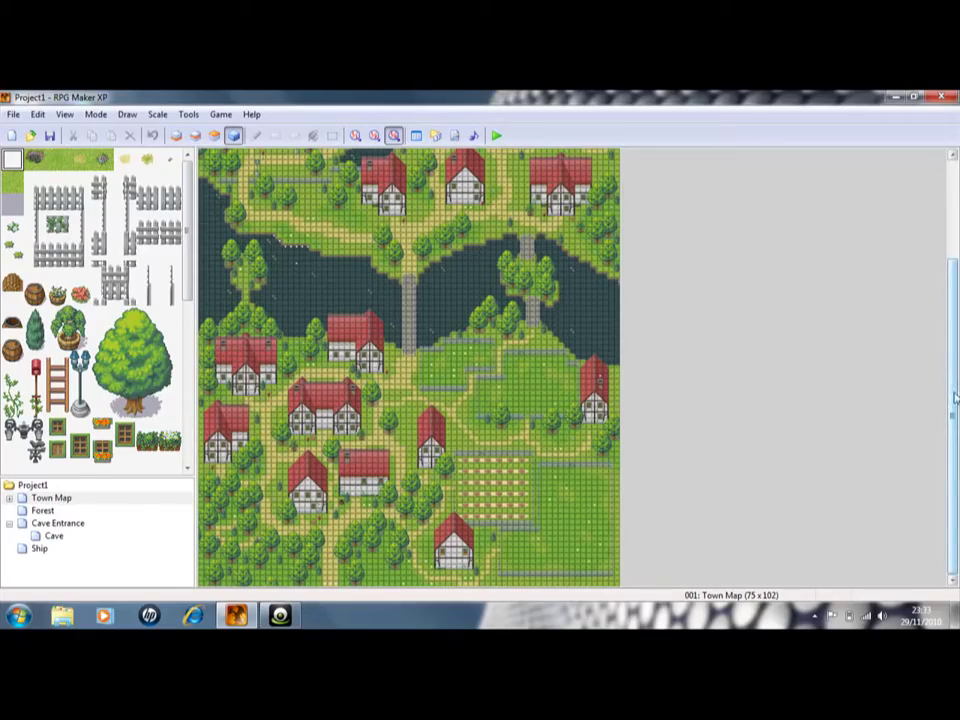
- Scroll up and down the Town Map to look it over
{"action": "left_click_drag", "start_coordinate": [955, 397], "coordinate": [955, 381]}
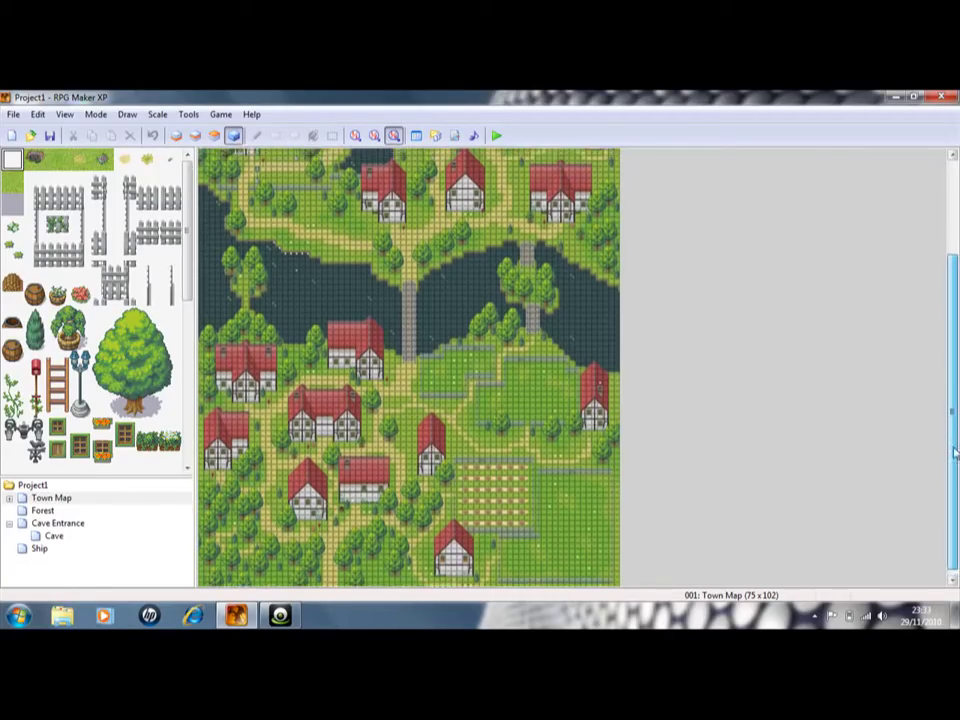
{"action": "left_click_drag", "start_coordinate": [955, 457], "coordinate": [899, 300]}
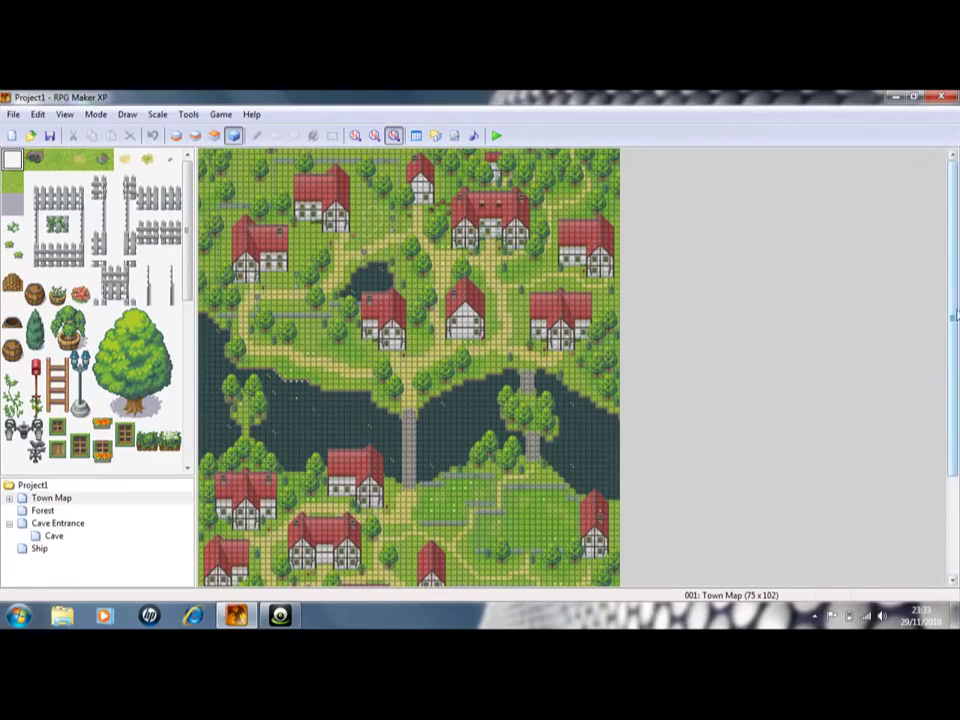
{"action": "left_click_drag", "start_coordinate": [953, 316], "coordinate": [955, 250]}
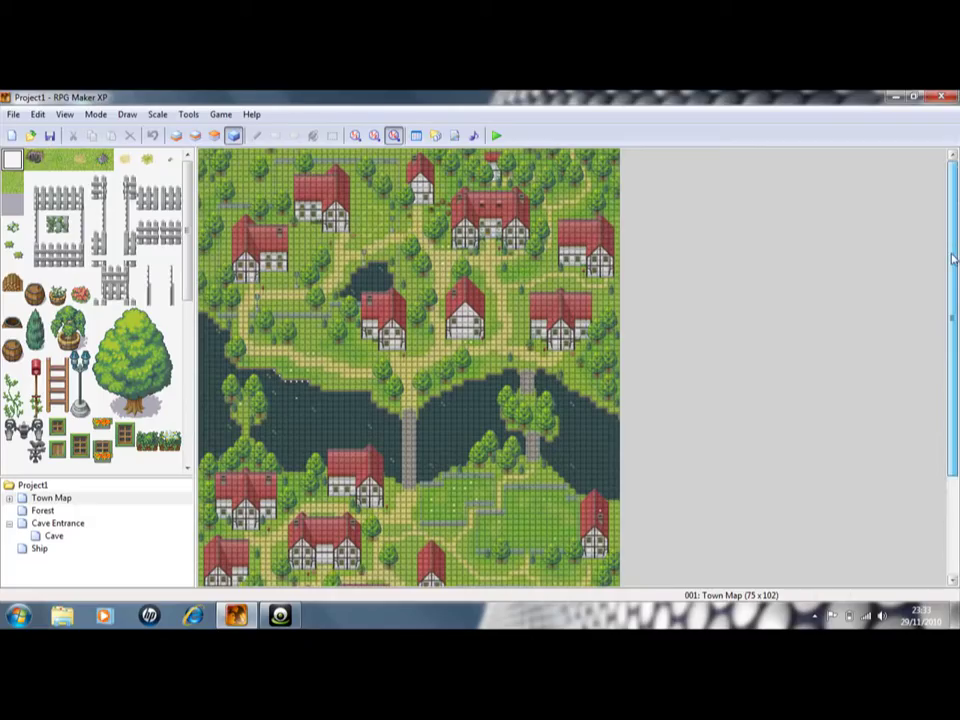
{"action": "left_click_drag", "start_coordinate": [953, 316], "coordinate": [953, 430]}
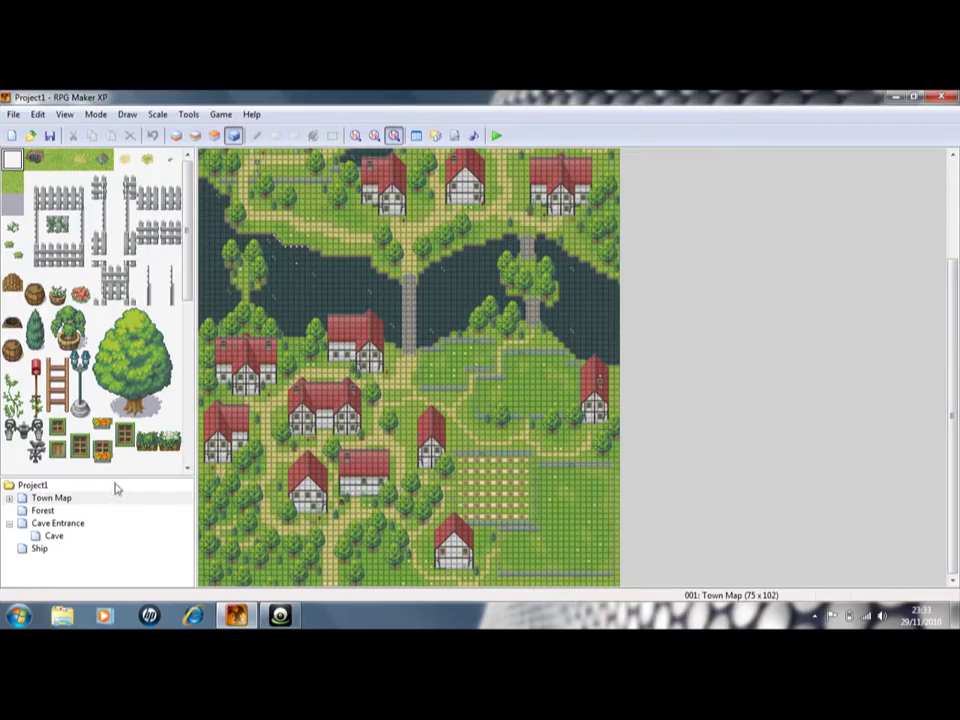
- Open the Forest map at 1:1 zoom and scroll across its trees and paths
{"action": "left_click", "coordinate": [44, 510]}
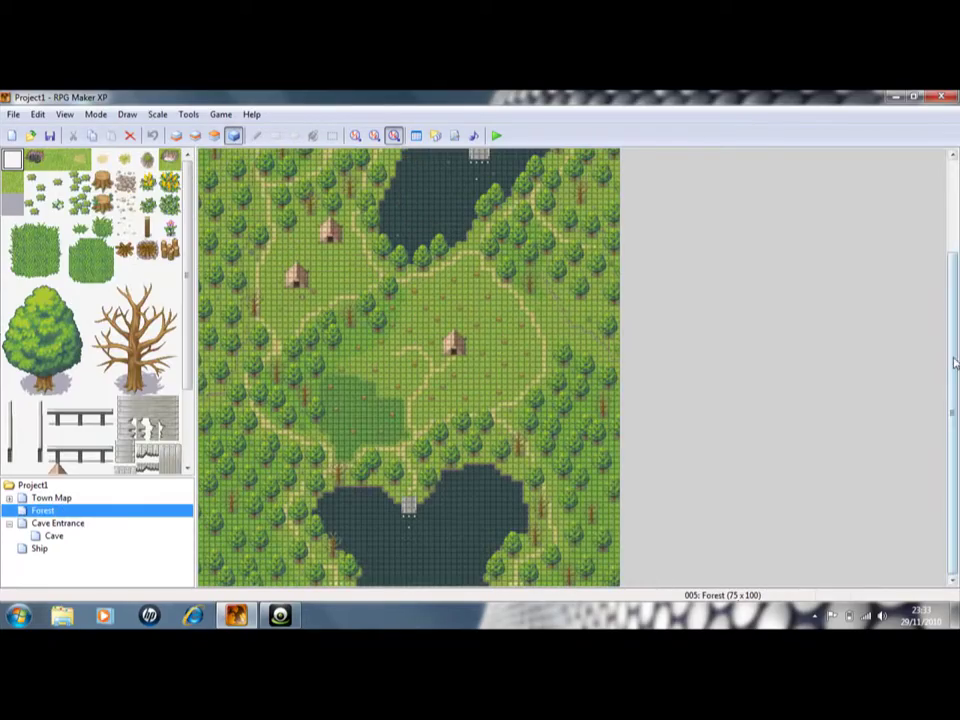
{"action": "left_click_drag", "start_coordinate": [955, 415], "coordinate": [955, 315]}
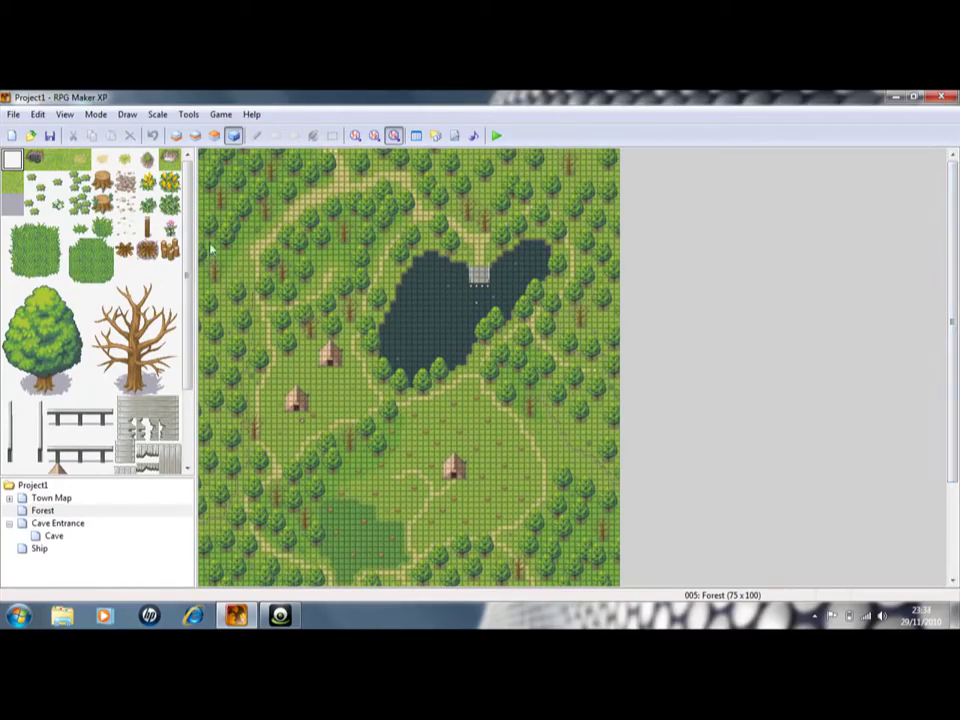
{"action": "left_click", "coordinate": [355, 135]}
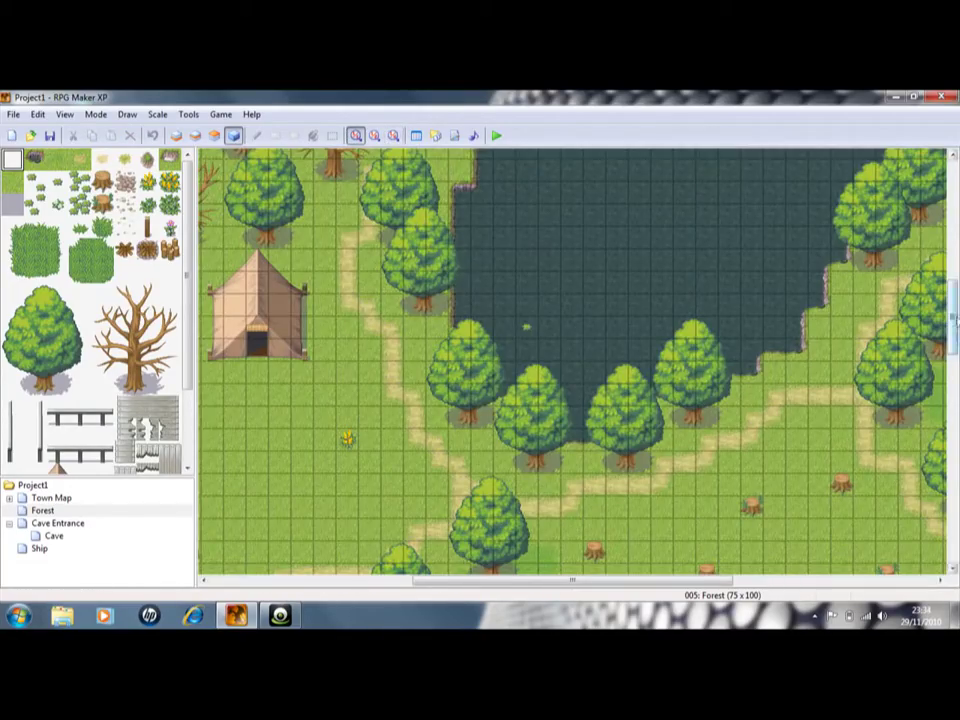
{"action": "left_click_drag", "start_coordinate": [953, 283], "coordinate": [942, 163]}
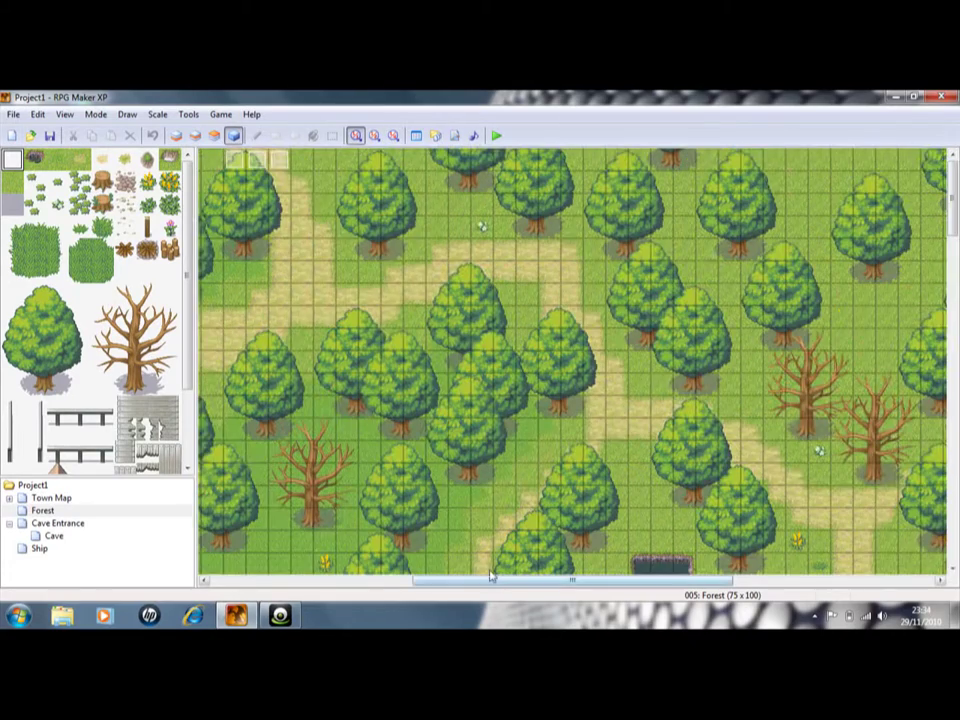
{"action": "left_click_drag", "start_coordinate": [491, 585], "coordinate": [274, 583]}
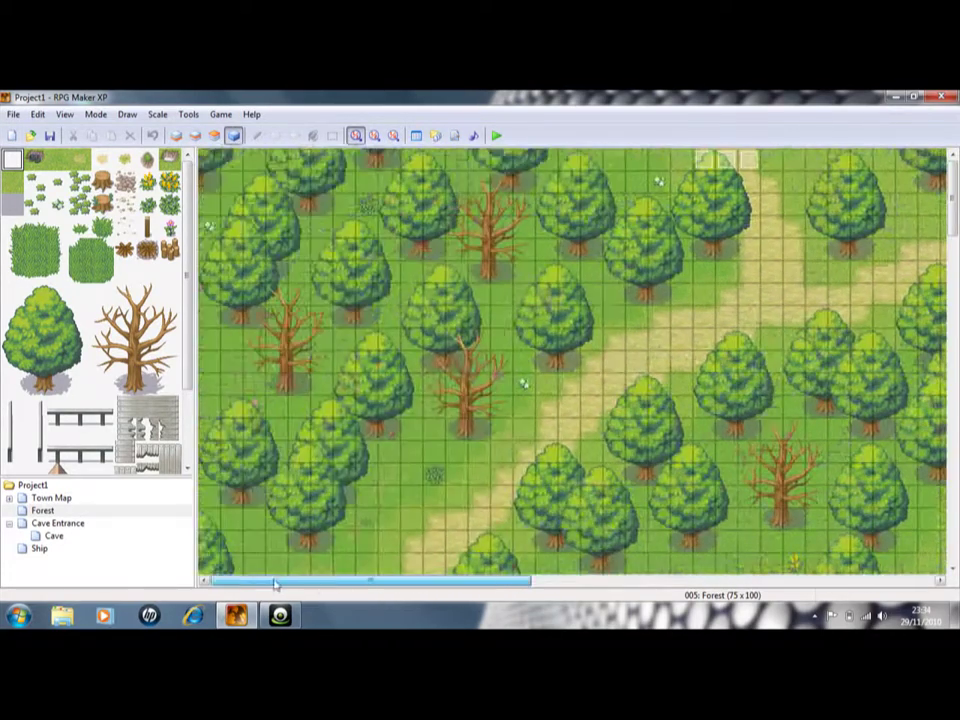
- Glance over the Town Map, then view the Forest map zoomed out to 1:4
{"action": "left_click", "coordinate": [50, 497]}
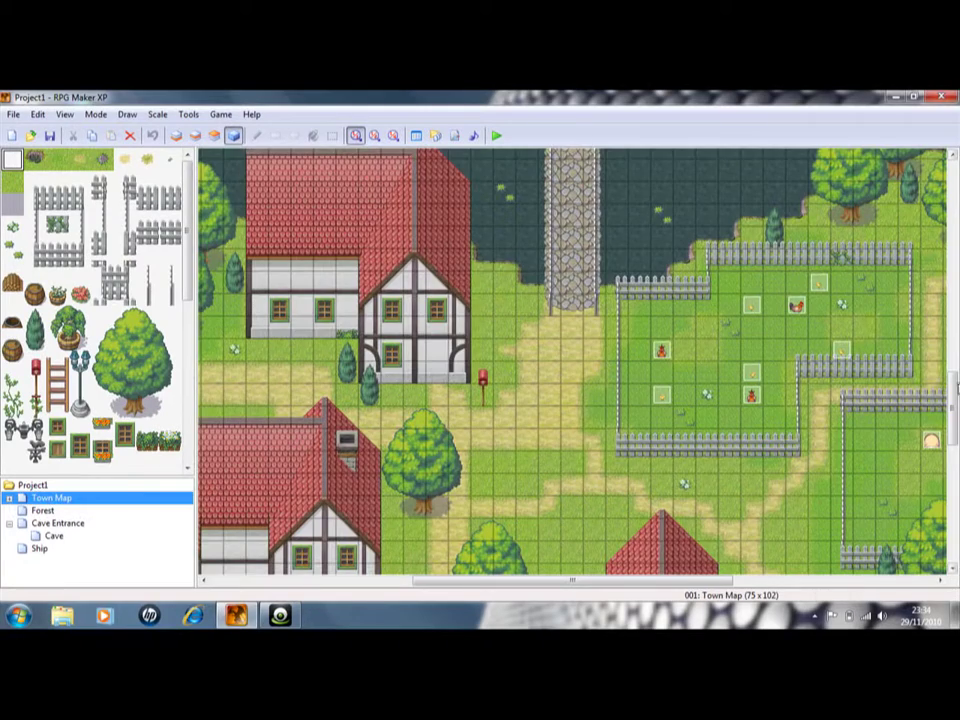
{"action": "left_click_drag", "start_coordinate": [952, 405], "coordinate": [952, 520]}
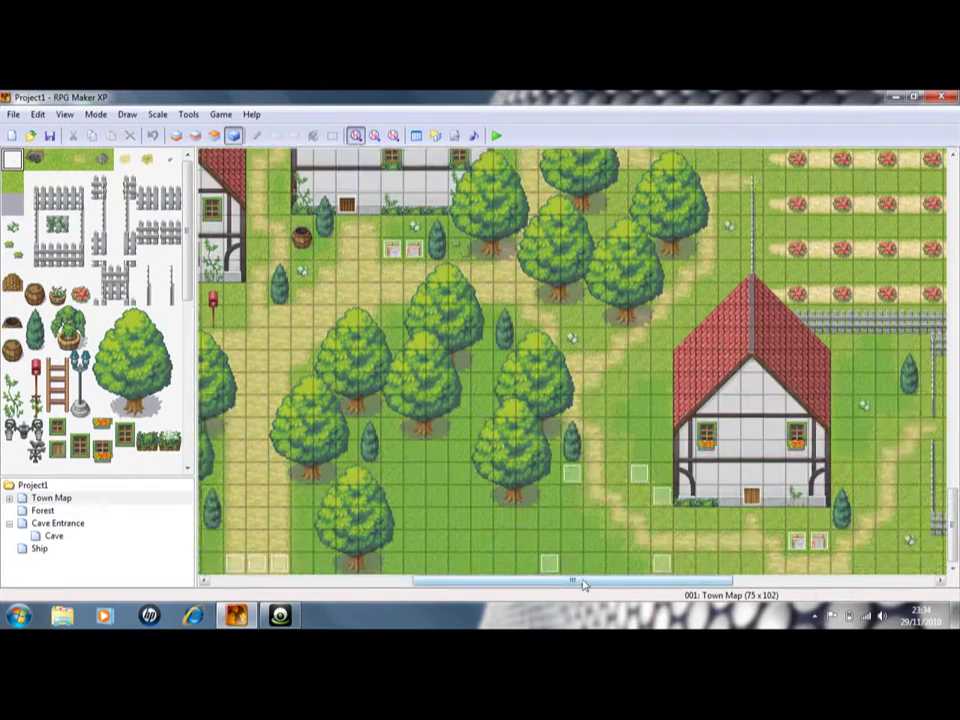
{"action": "left_click_drag", "start_coordinate": [585, 585], "coordinate": [515, 585]}
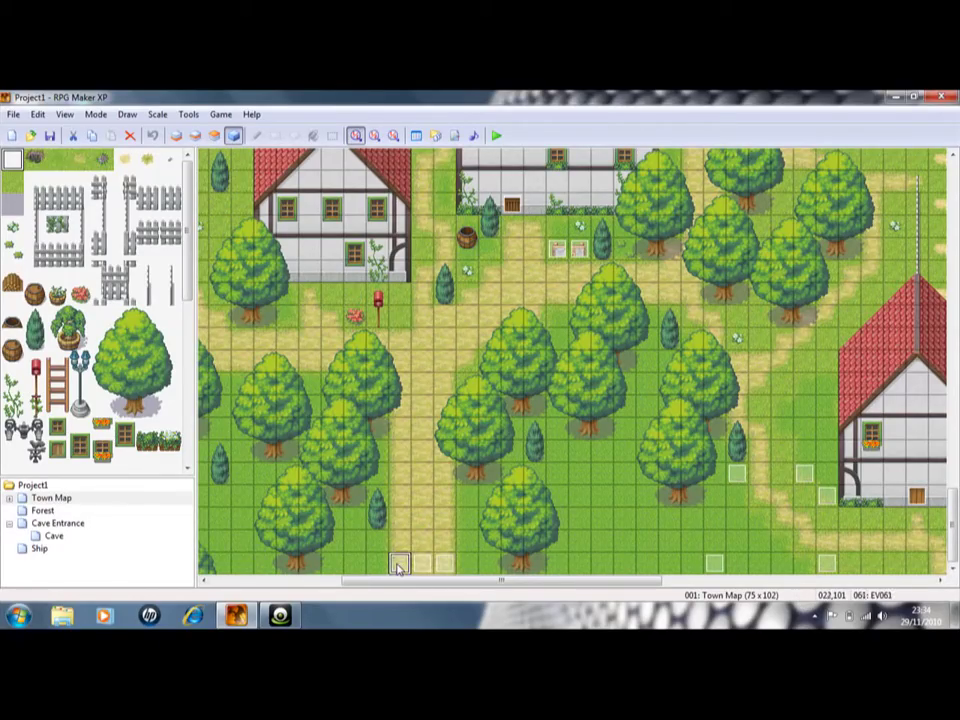
{"action": "left_click", "coordinate": [43, 510]}
{"action": "left_click", "coordinate": [374, 136]}
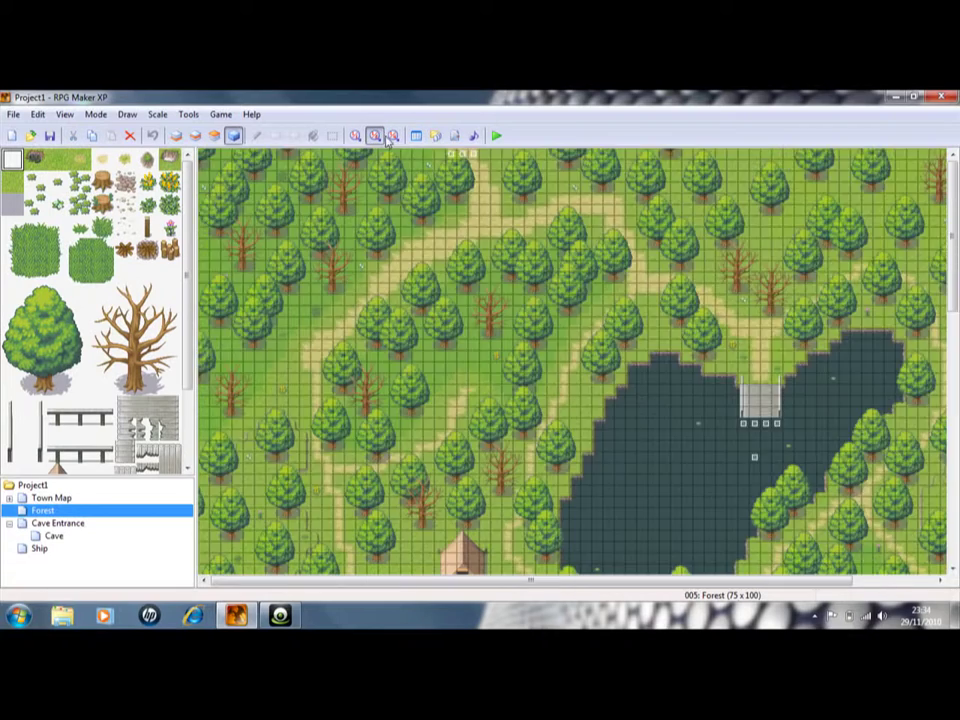
{"action": "left_click", "coordinate": [393, 136]}
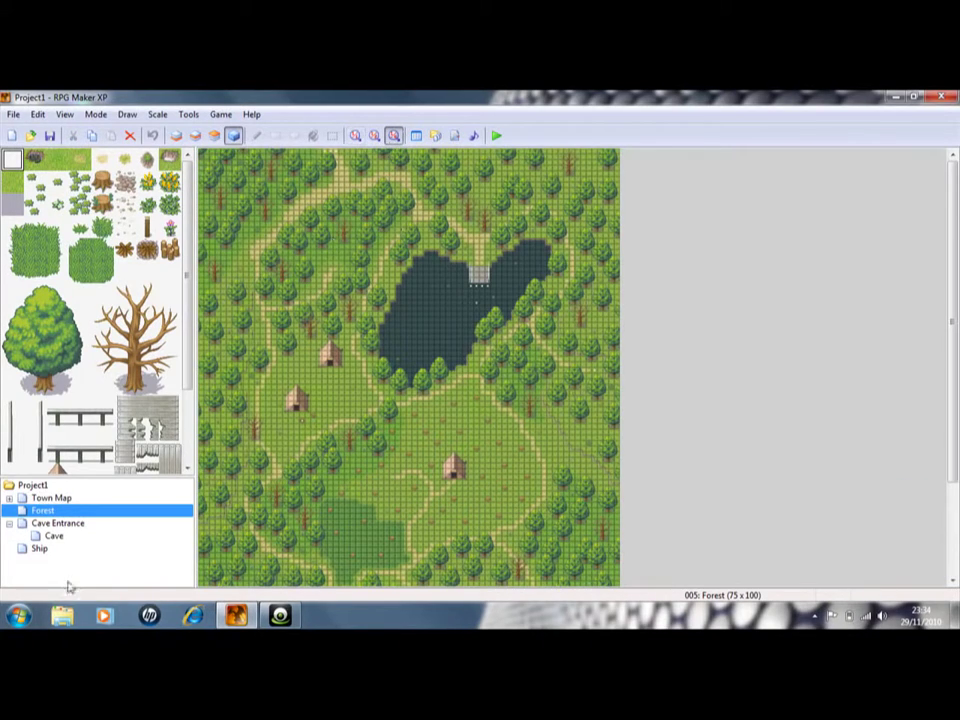
- Bring the Forest back to 1:1 around the lake, then open the Cave map
{"action": "left_click", "coordinate": [45, 498]}
{"action": "left_click", "coordinate": [50, 511]}
{"action": "left_click", "coordinate": [375, 136]}
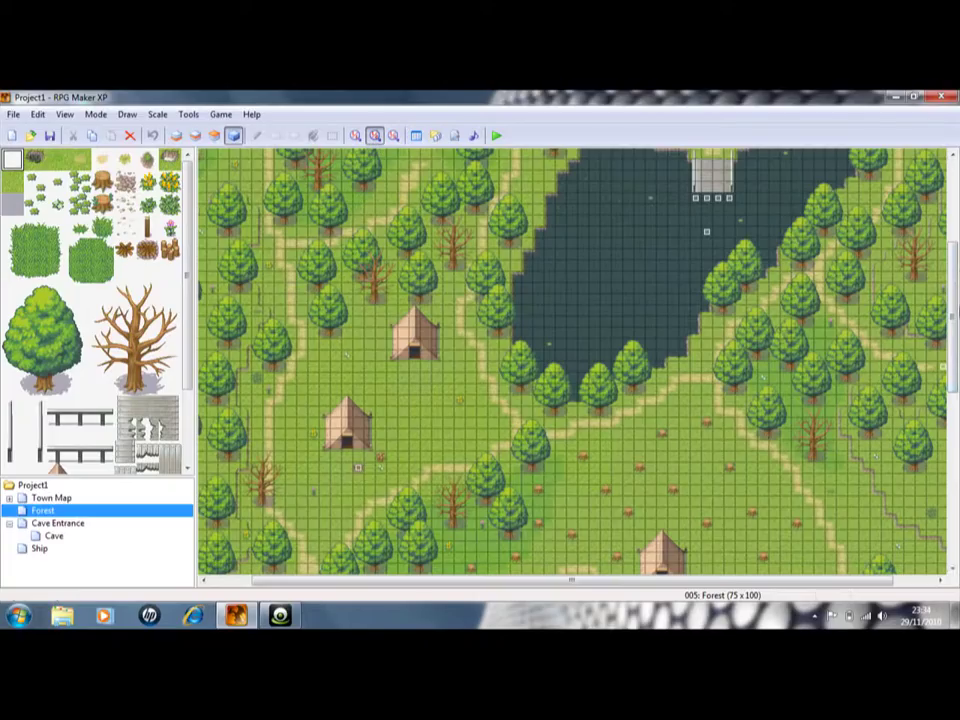
{"action": "left_click", "coordinate": [356, 136]}
{"action": "scroll", "coordinate": [955, 265], "scroll_direction": "up", "scroll_amount": 3}
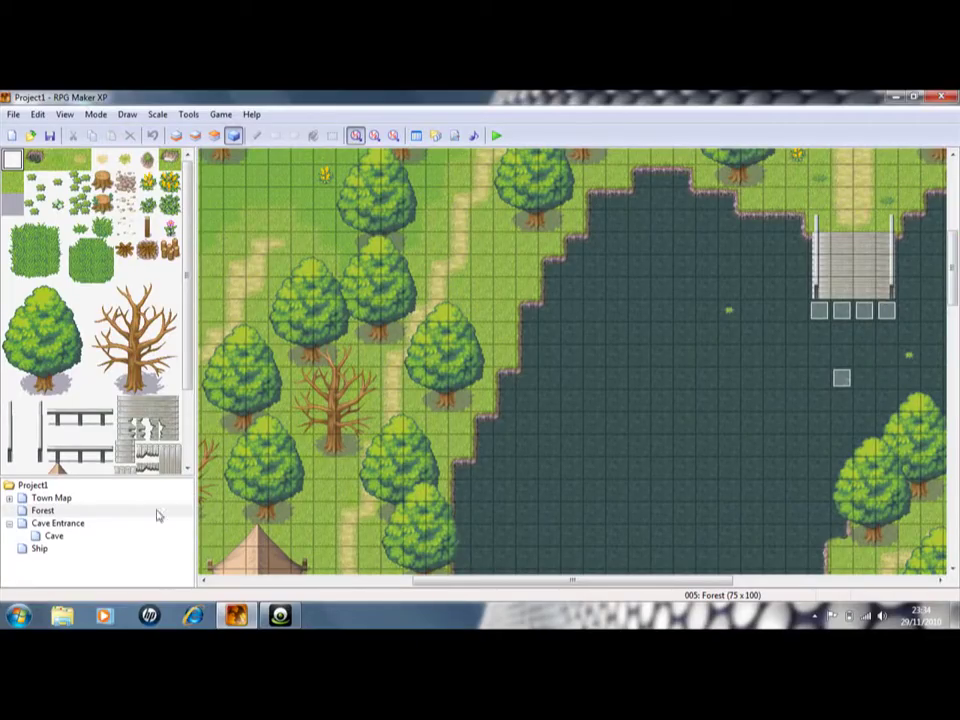
{"action": "left_click", "coordinate": [53, 536]}
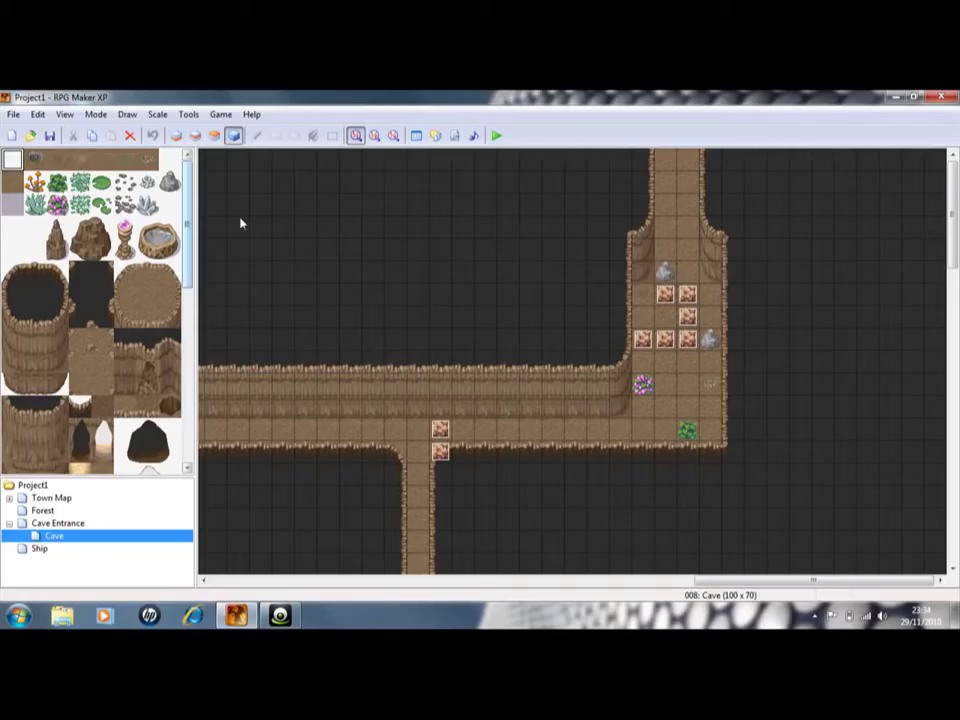
- Zoom the Cave out to 1:4 to see the whole maze, then step through the map list back to Cave
{"action": "left_click", "coordinate": [374, 135]}
{"action": "left_click", "coordinate": [393, 135]}
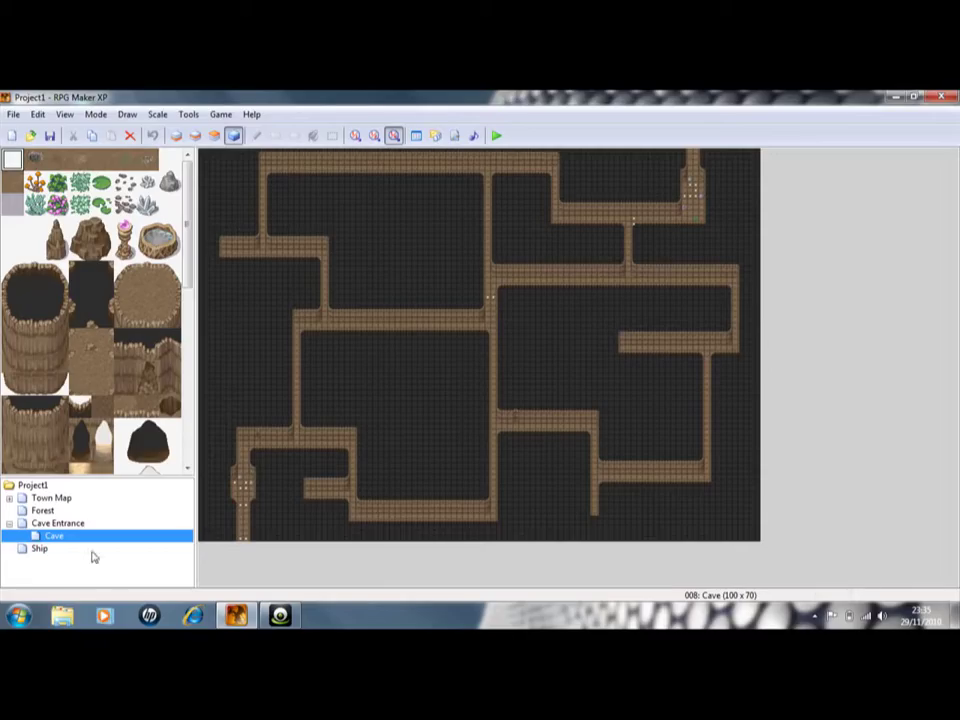
{"action": "left_click", "coordinate": [52, 523]}
{"action": "left_click", "coordinate": [44, 510]}
{"action": "left_click", "coordinate": [45, 498]}
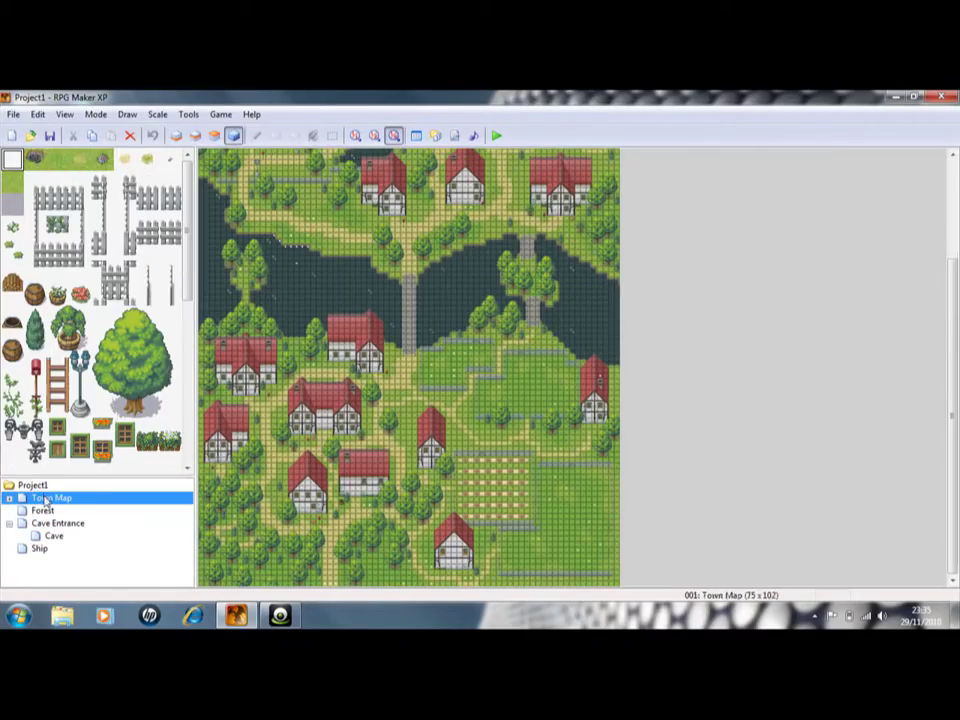
{"action": "left_click", "coordinate": [44, 510]}
{"action": "left_click", "coordinate": [52, 523]}
{"action": "left_click", "coordinate": [55, 536]}
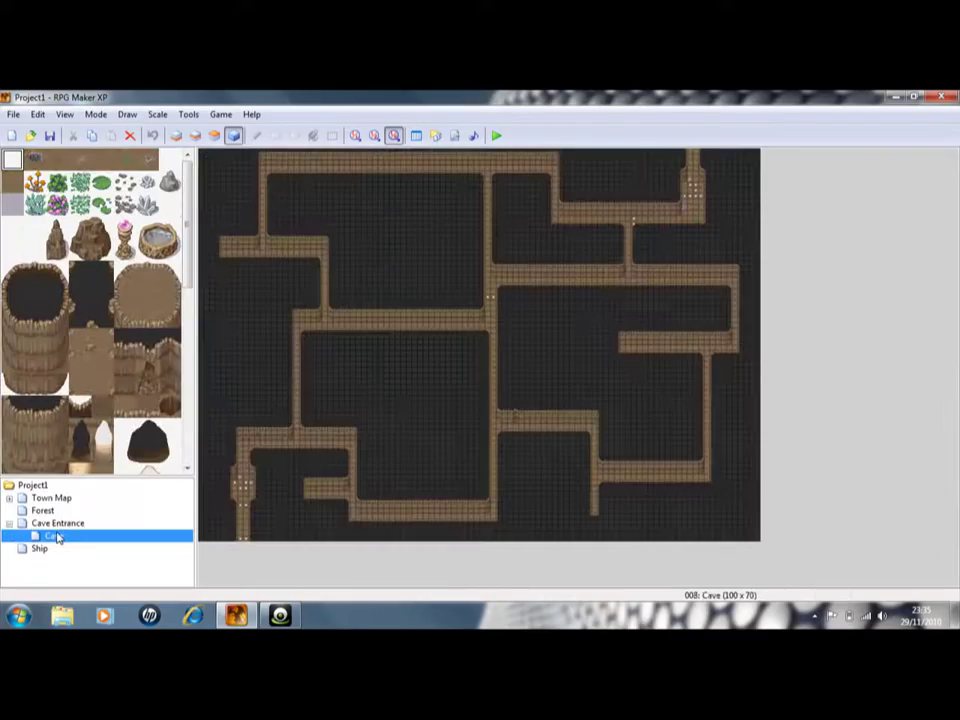
- View Cave Entrance at 1:1 and switch it from event editing to Layer 2 tile painting
{"action": "left_click", "coordinate": [52, 523]}
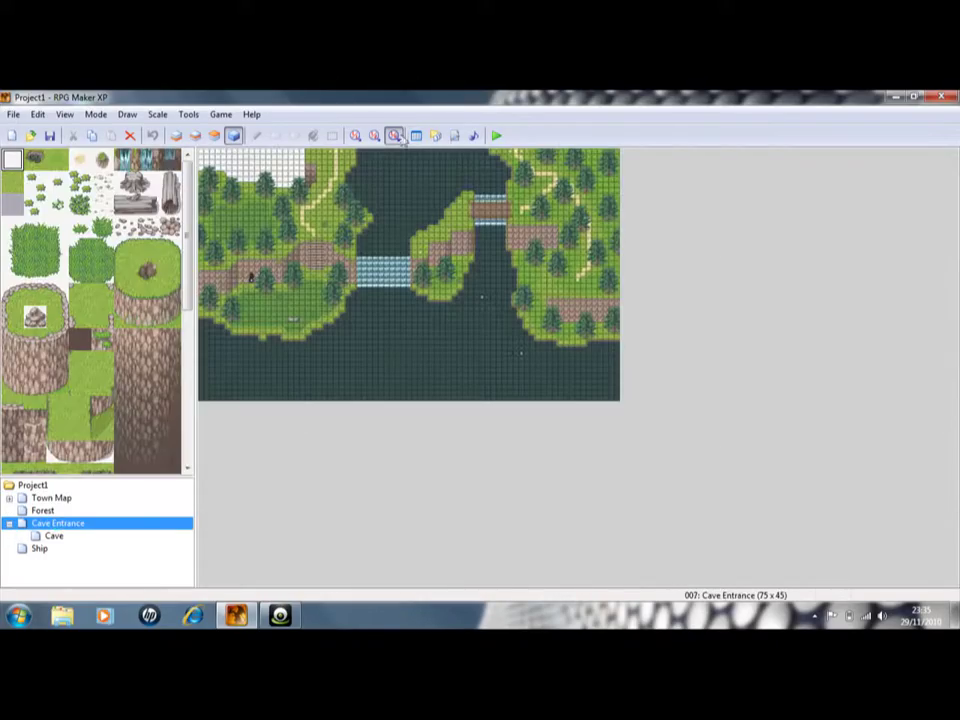
{"action": "left_click", "coordinate": [356, 135]}
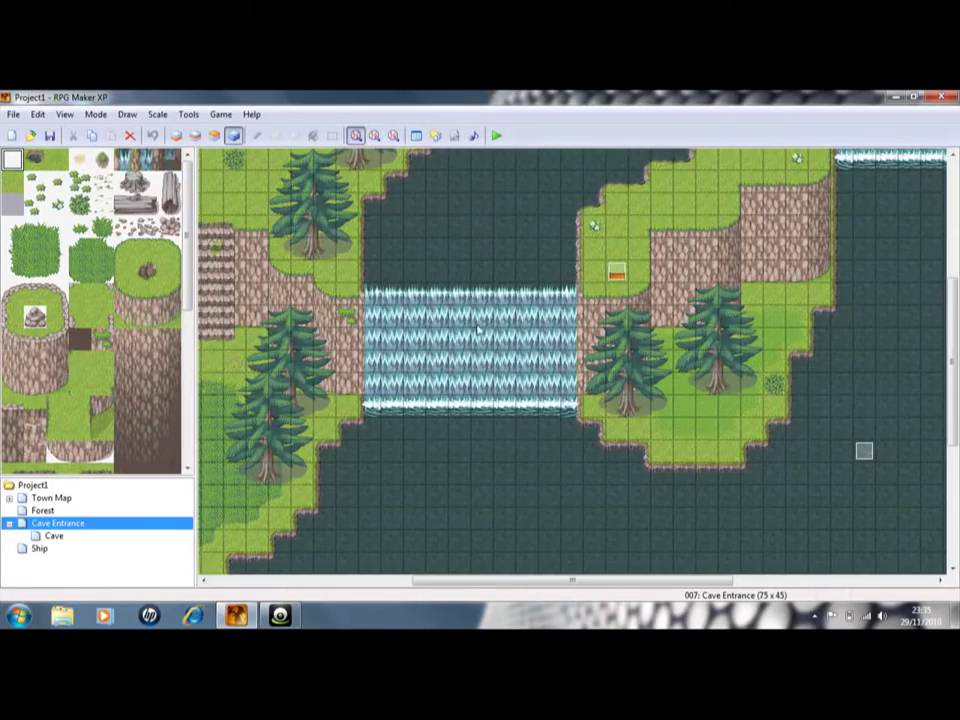
{"action": "left_click_drag", "start_coordinate": [503, 581], "coordinate": [598, 580]}
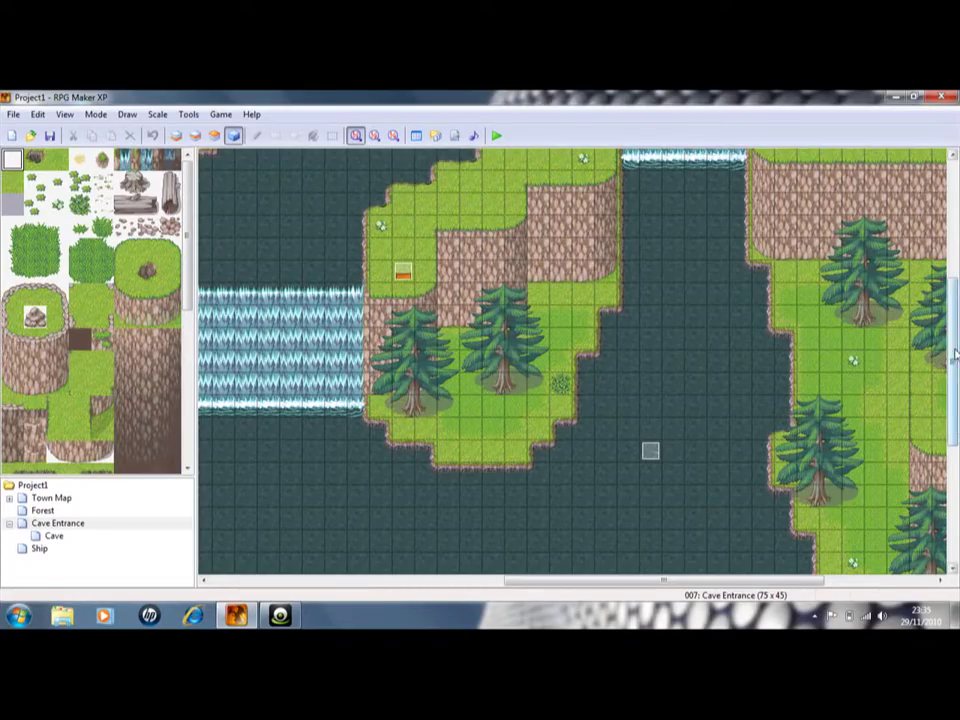
{"action": "scroll", "coordinate": [808, 563], "scroll_direction": "down", "scroll_amount": 3}
{"action": "scroll", "coordinate": [874, 388], "scroll_direction": "up", "scroll_amount": 5}
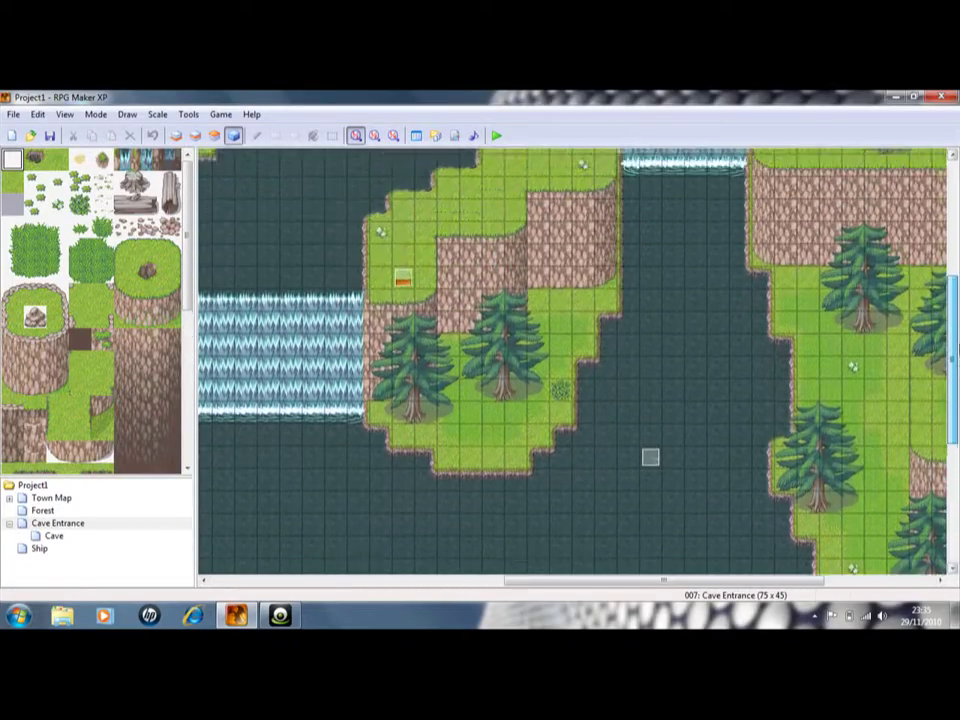
{"action": "scroll", "coordinate": [874, 388], "scroll_direction": "down", "scroll_amount": 5}
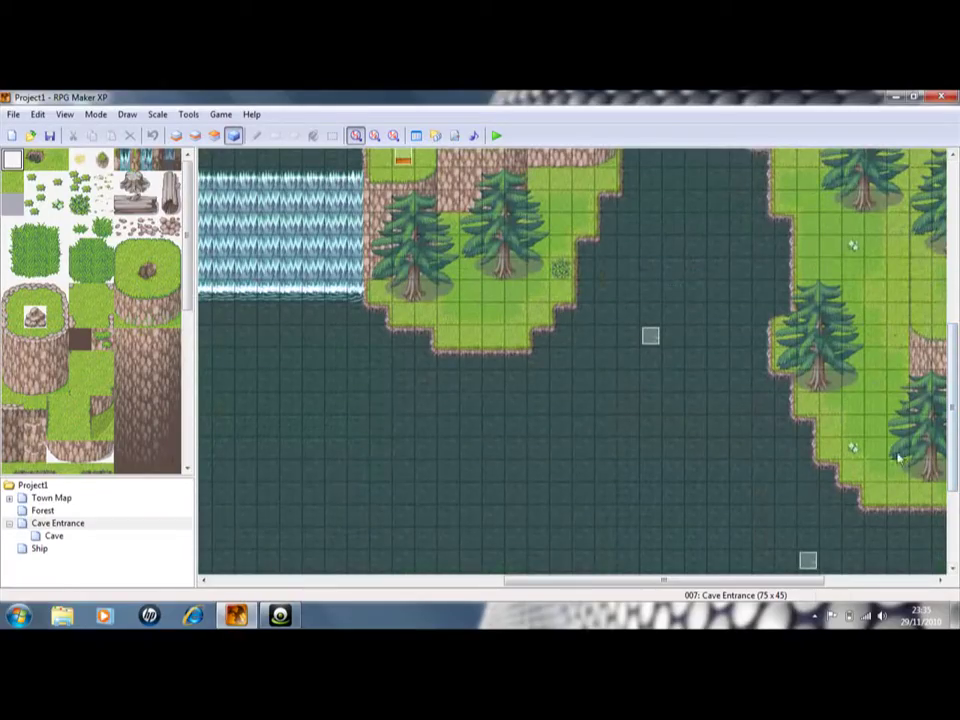
{"action": "left_click", "coordinate": [214, 135]}
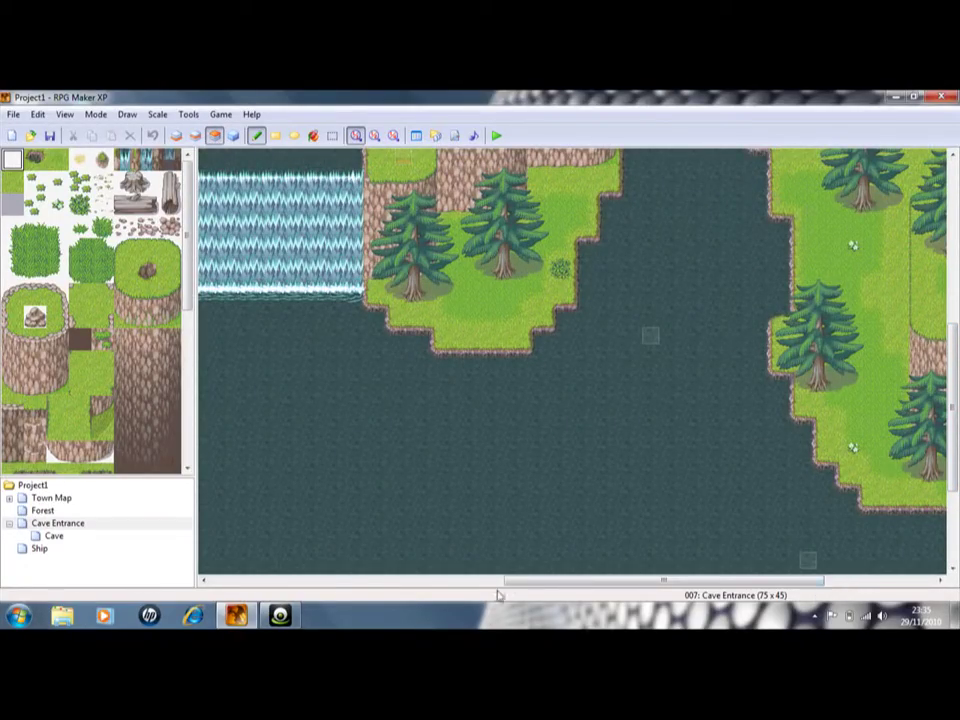
{"action": "left_click_drag", "start_coordinate": [516, 584], "coordinate": [640, 583]}
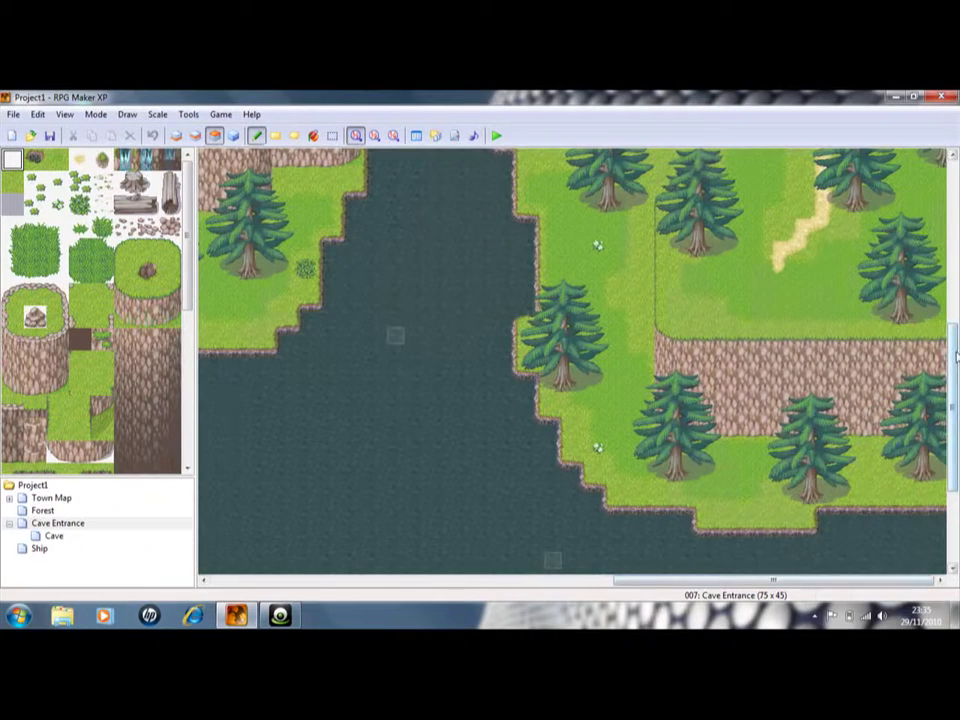
{"action": "left_click_drag", "start_coordinate": [955, 345], "coordinate": [955, 185]}
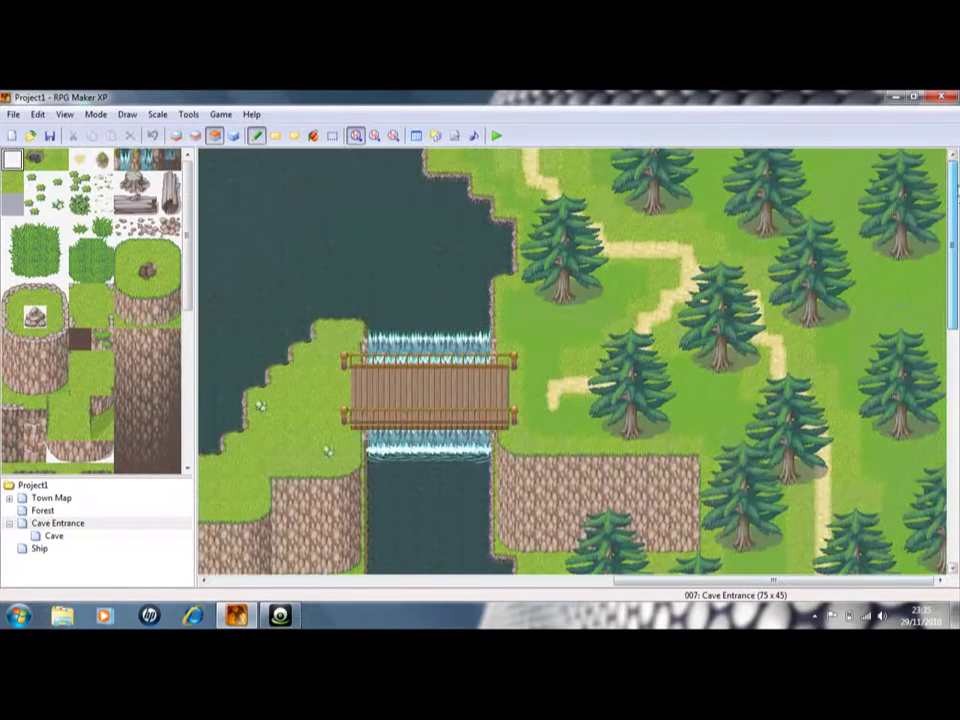
- Open the Forest map and scroll through its trees, paths and lake edge
{"action": "left_click", "coordinate": [45, 511]}
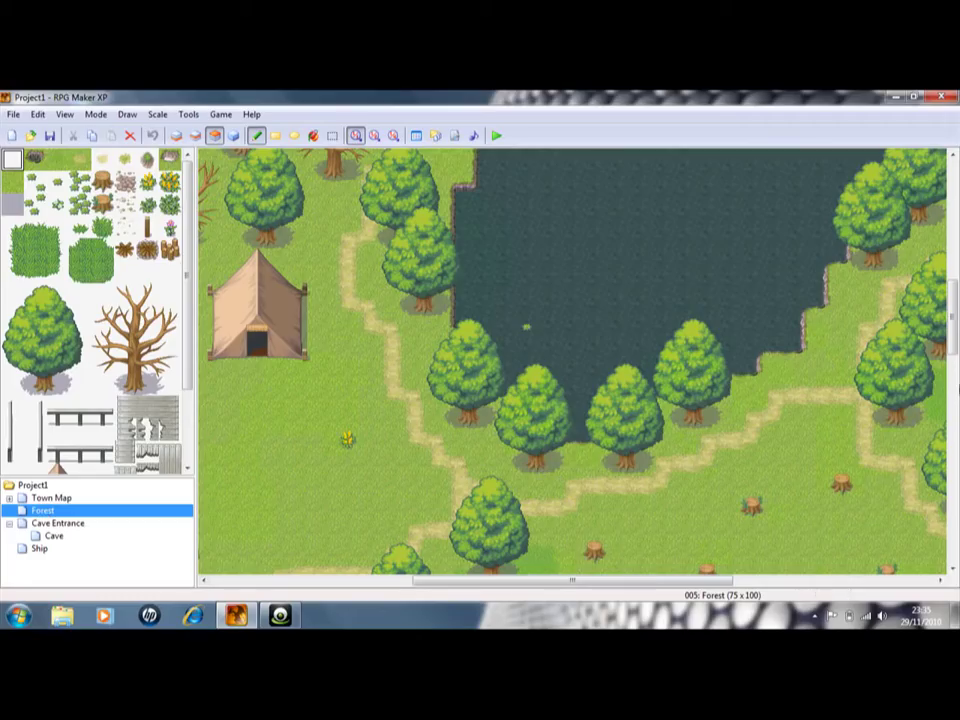
{"action": "left_click_drag", "start_coordinate": [955, 352], "coordinate": [955, 232]}
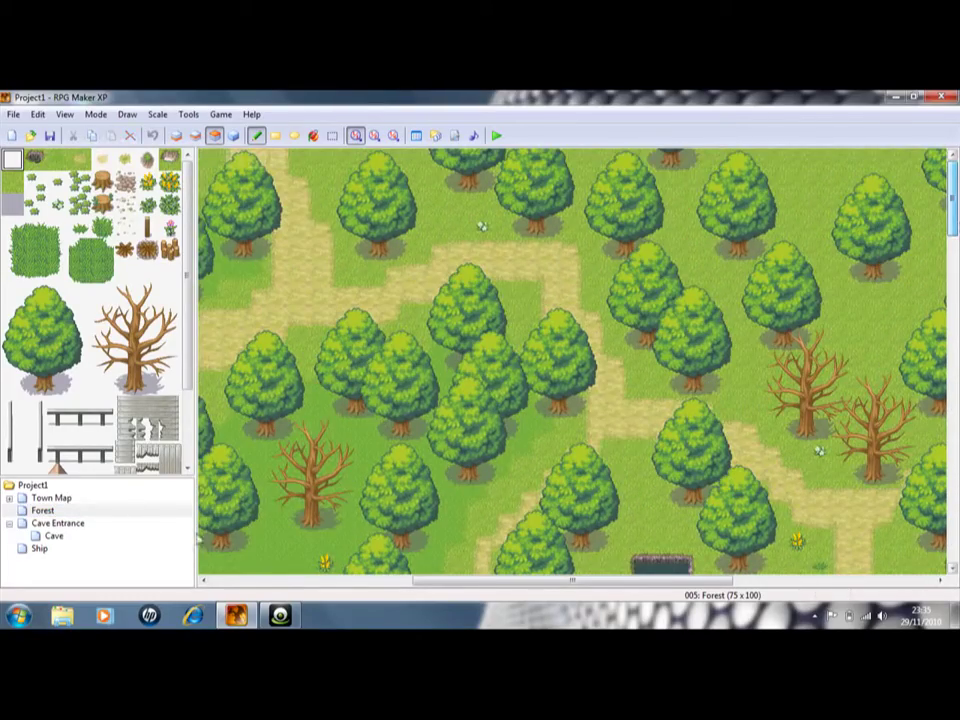
{"action": "left_click_drag", "start_coordinate": [430, 580], "coordinate": [635, 580]}
{"action": "left_click_drag", "start_coordinate": [955, 190], "coordinate": [953, 335]}
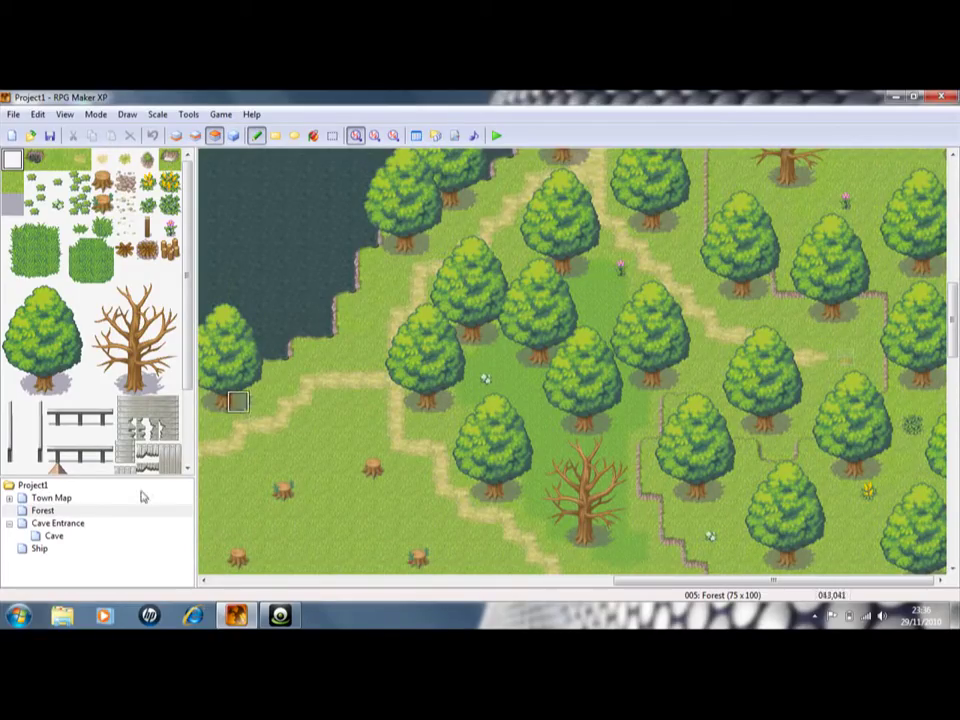
- Show the Town Map in Events mode and scroll over to the farm fields' event markers
{"action": "left_click", "coordinate": [60, 498]}
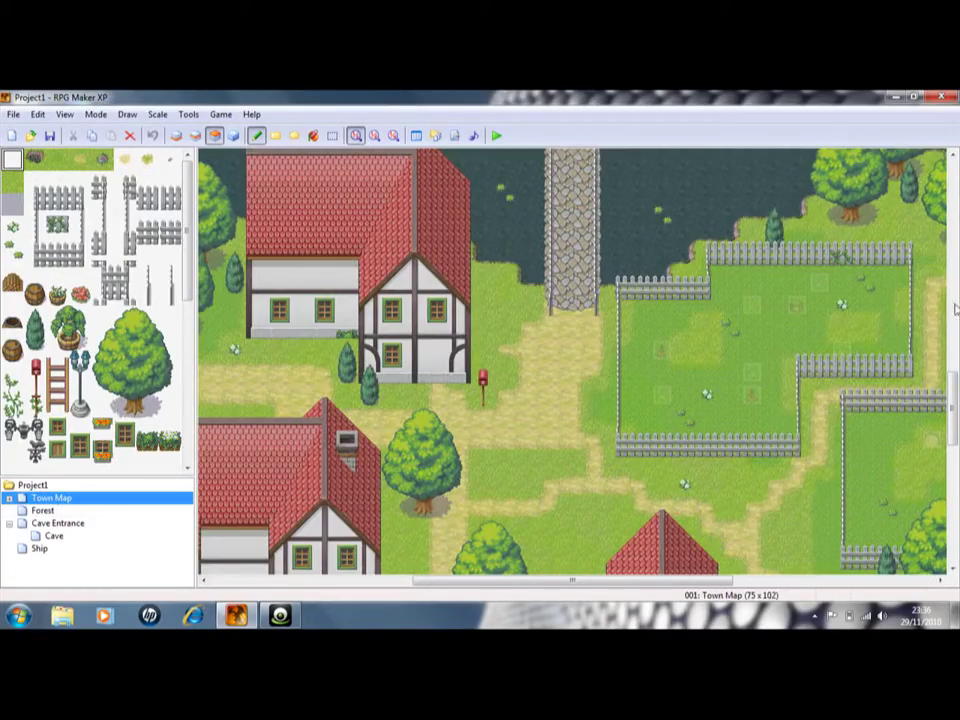
{"action": "mouse_move", "coordinate": [952, 415]}
{"action": "left_mouse_down"}
{"action": "mouse_move", "coordinate": [952, 448]}
{"action": "mouse_move", "coordinate": [952, 411]}
{"action": "left_mouse_up"}
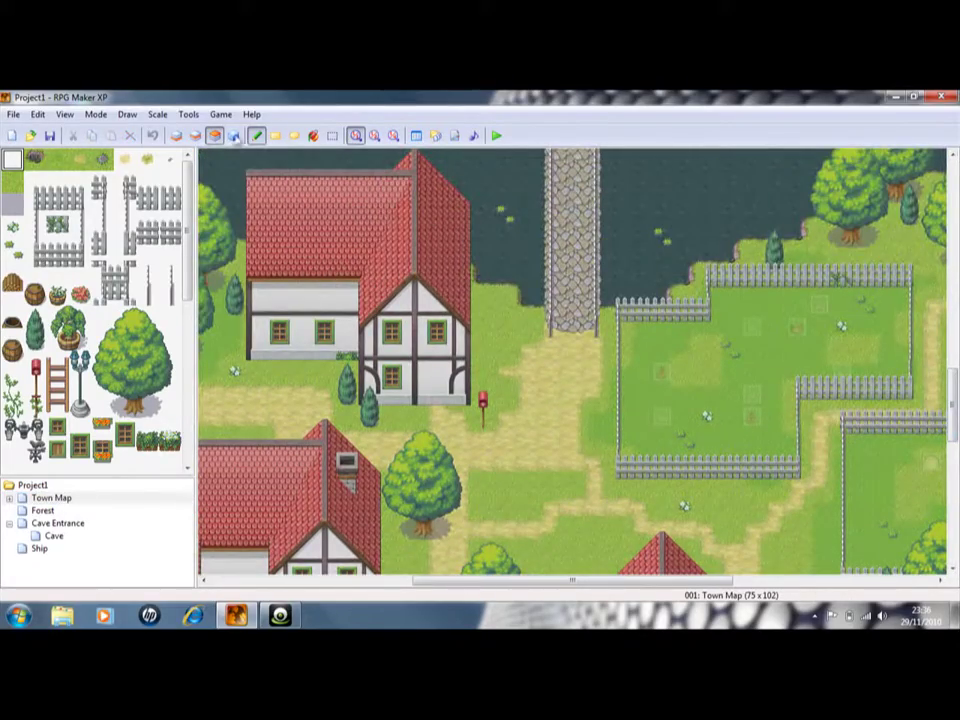
{"action": "left_click", "coordinate": [233, 135]}
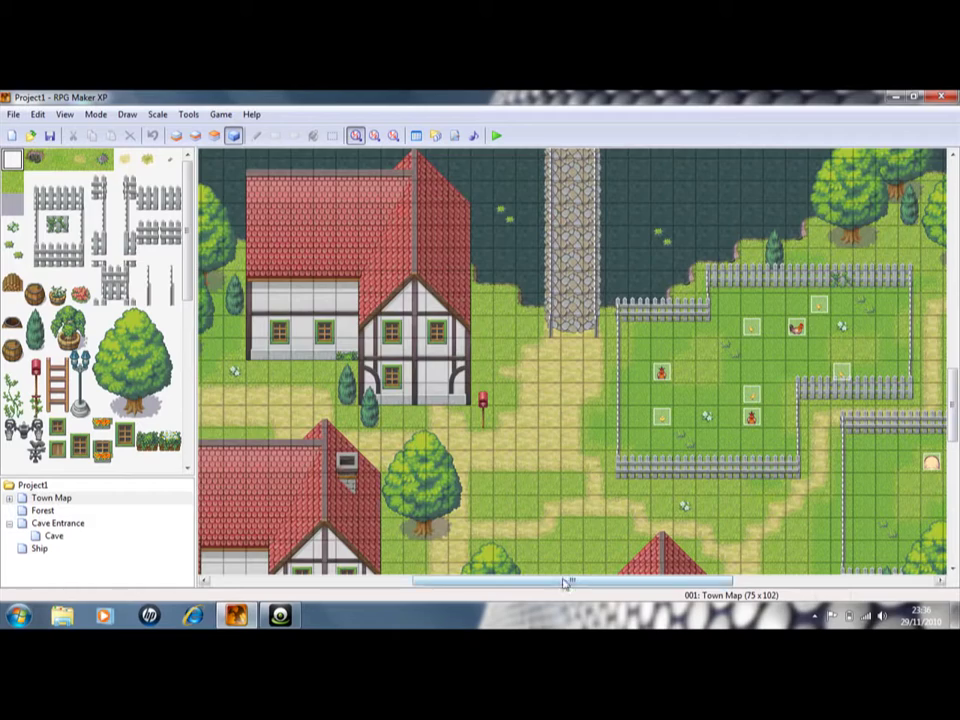
{"action": "left_click_drag", "start_coordinate": [568, 581], "coordinate": [770, 581]}
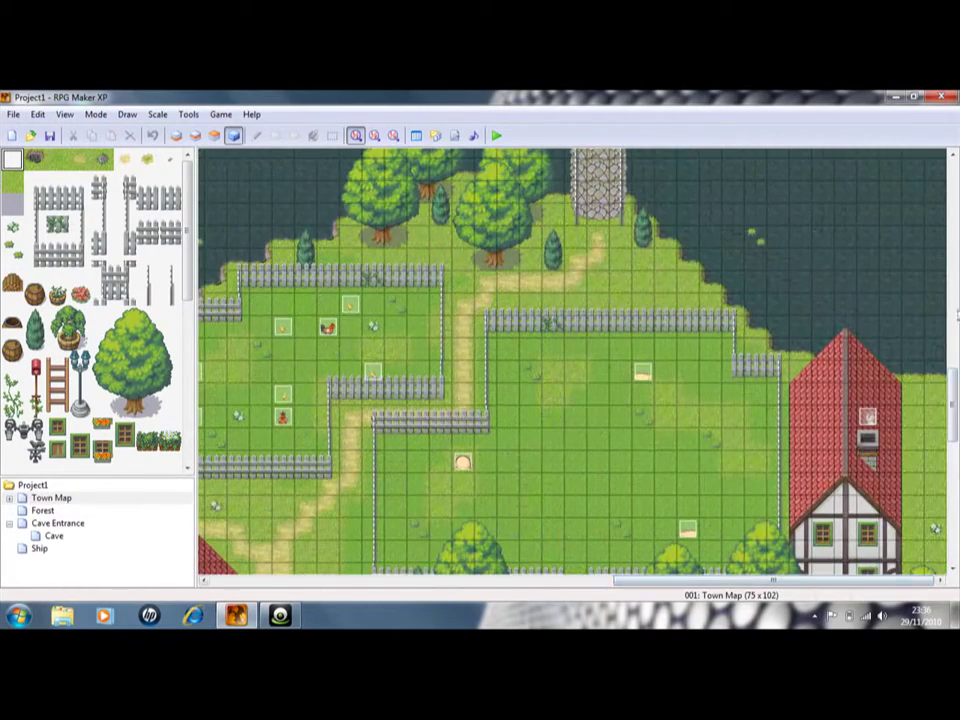
{"action": "left_click_drag", "start_coordinate": [952, 388], "coordinate": [952, 480]}
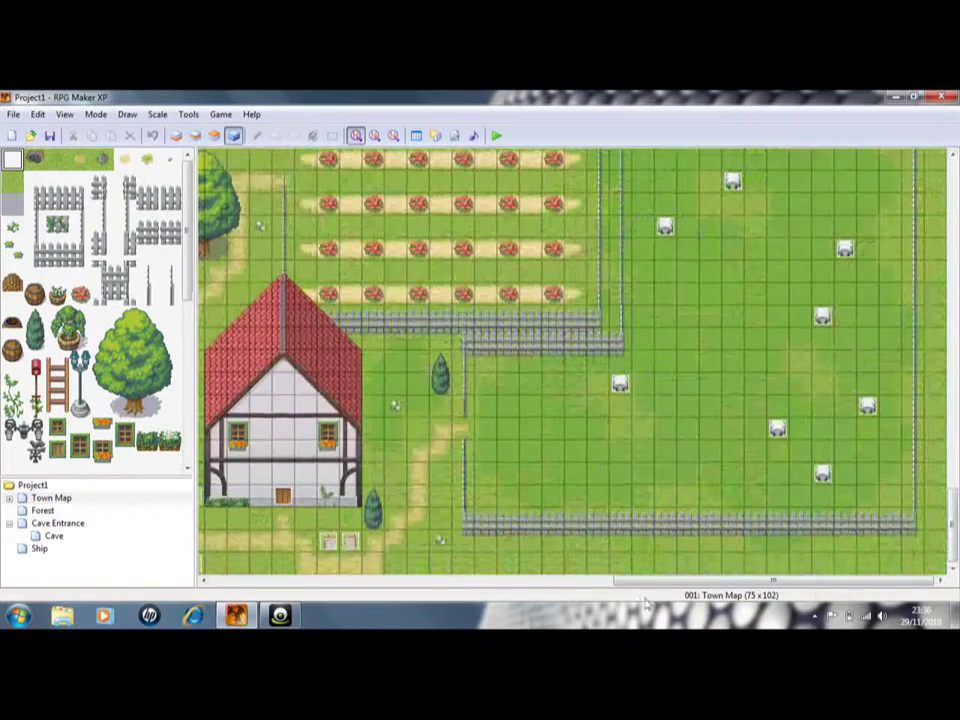
{"action": "left_click_drag", "start_coordinate": [613, 581], "coordinate": [411, 548]}
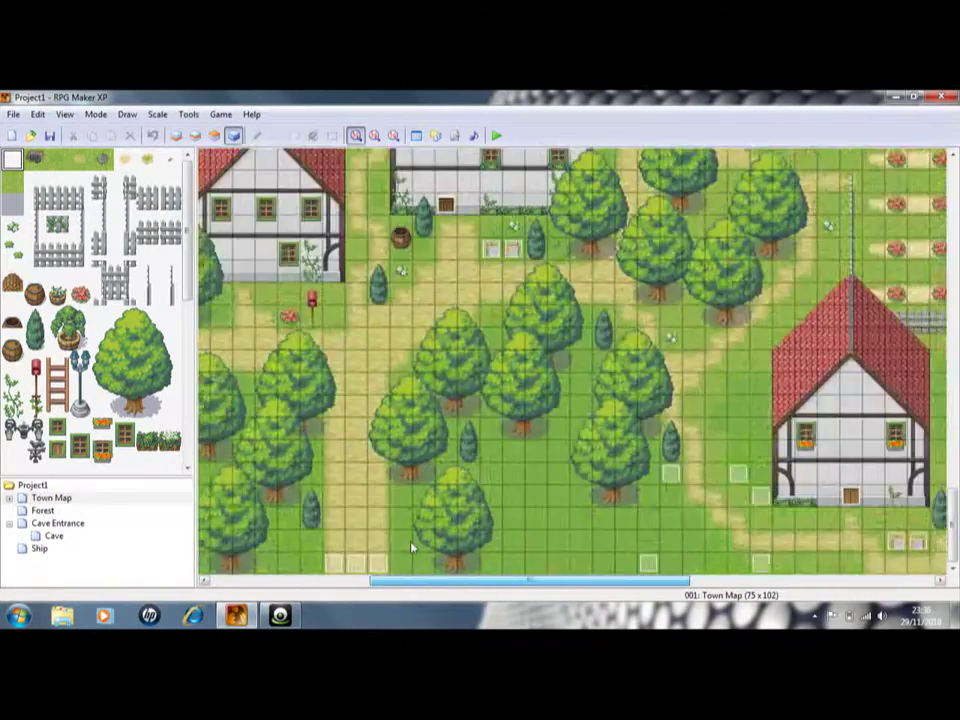
{"action": "double_click", "coordinate": [491, 250]}
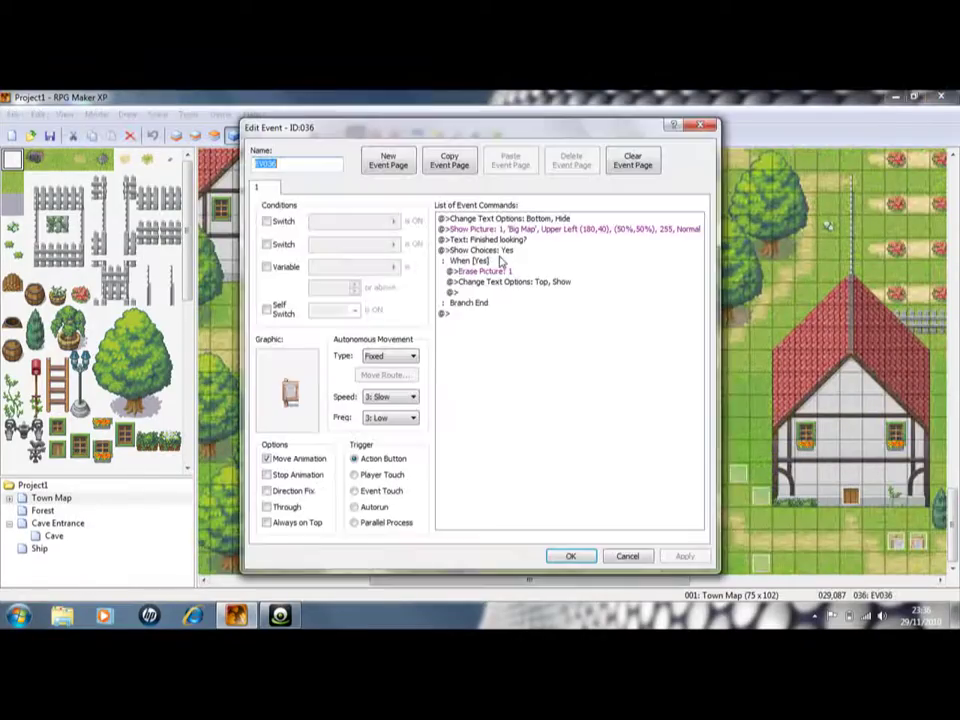
{"action": "left_click", "coordinate": [615, 230]}
{"action": "right_click", "coordinate": [531, 234]}
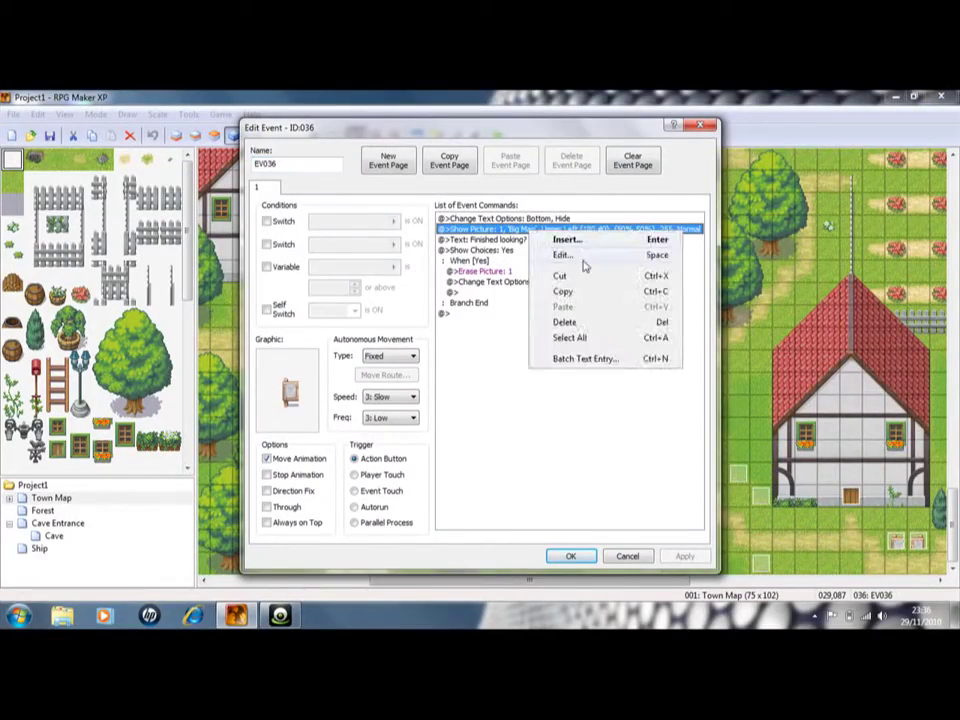
{"action": "left_click", "coordinate": [588, 256]}
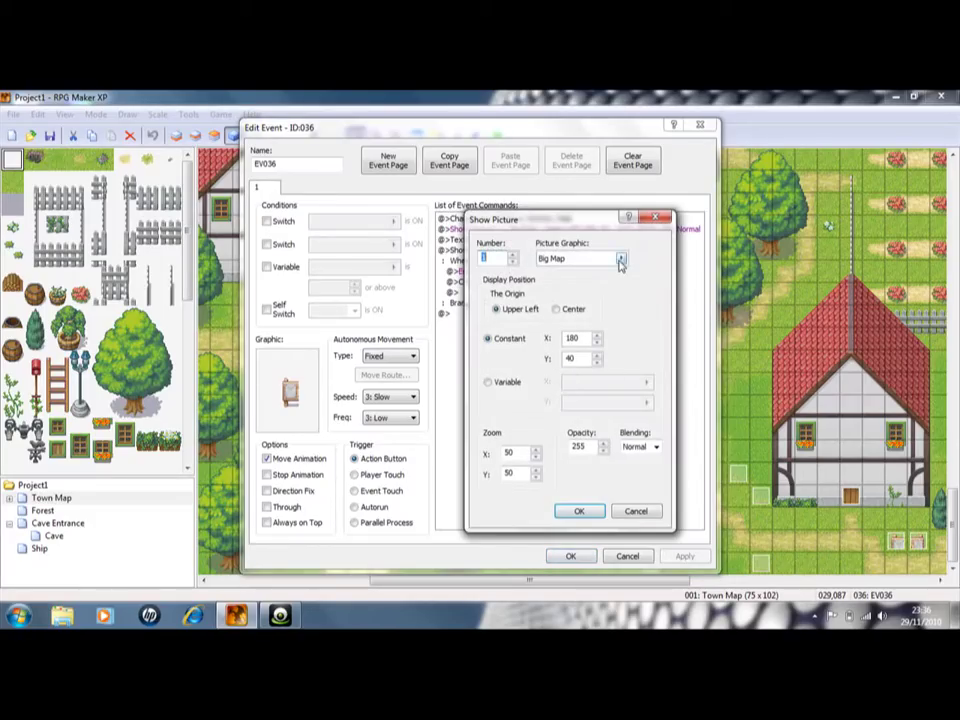
{"action": "left_click", "coordinate": [620, 259]}
{"action": "scroll", "coordinate": [802, 343], "scroll_direction": "down", "scroll_amount": 8}
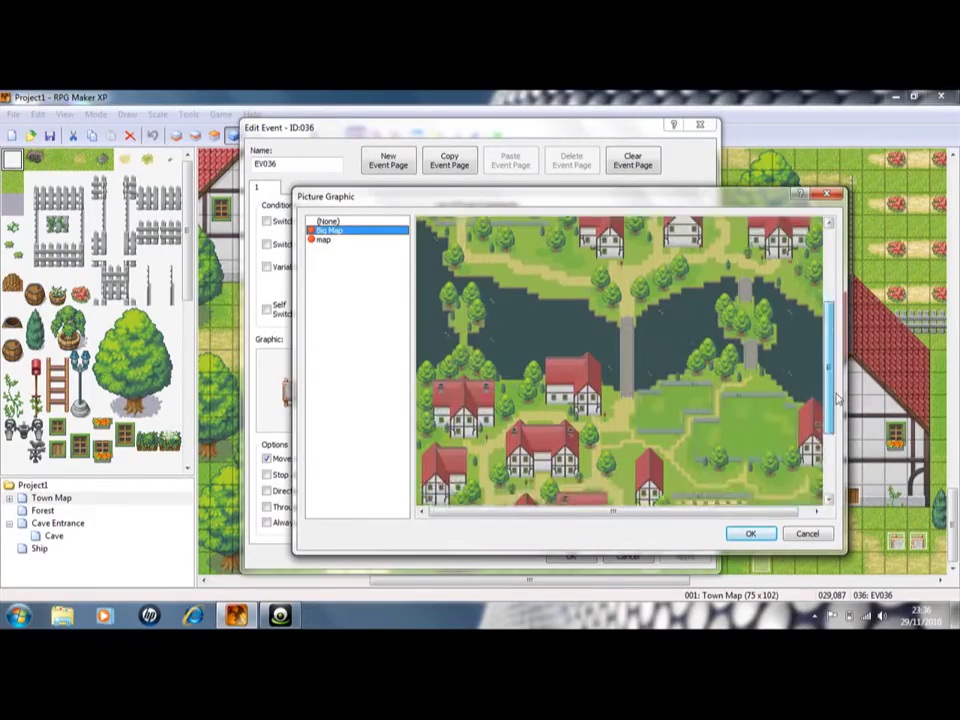
{"action": "left_click_drag", "start_coordinate": [848, 396], "coordinate": [842, 258]}
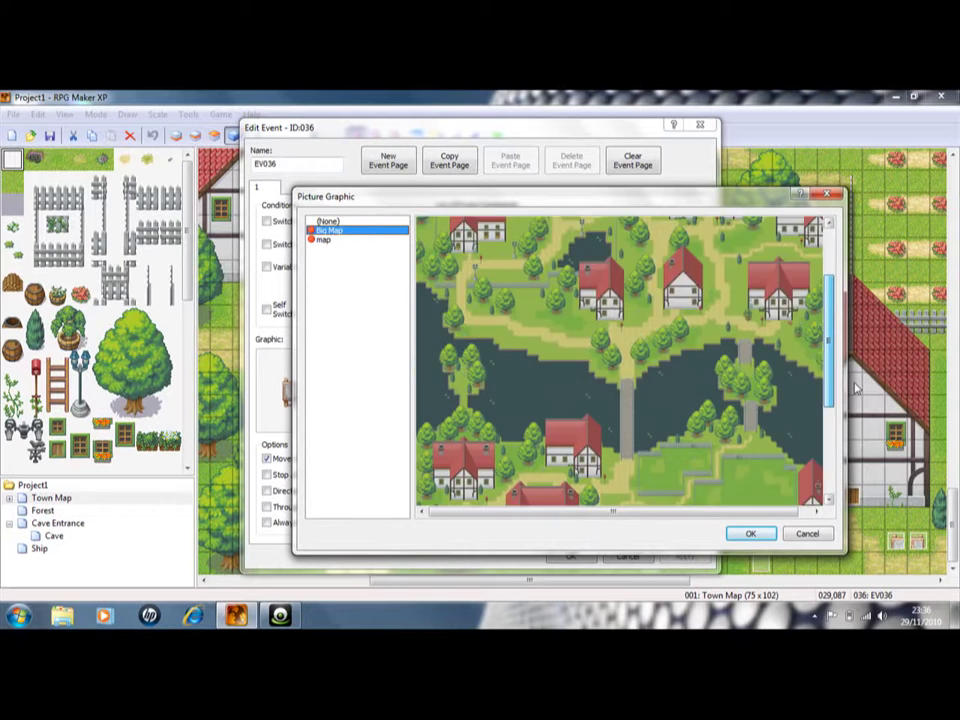
{"action": "scroll", "coordinate": [845, 410], "scroll_direction": "down", "scroll_amount": 5}
{"action": "scroll", "coordinate": [820, 440], "scroll_direction": "up", "scroll_amount": 8}
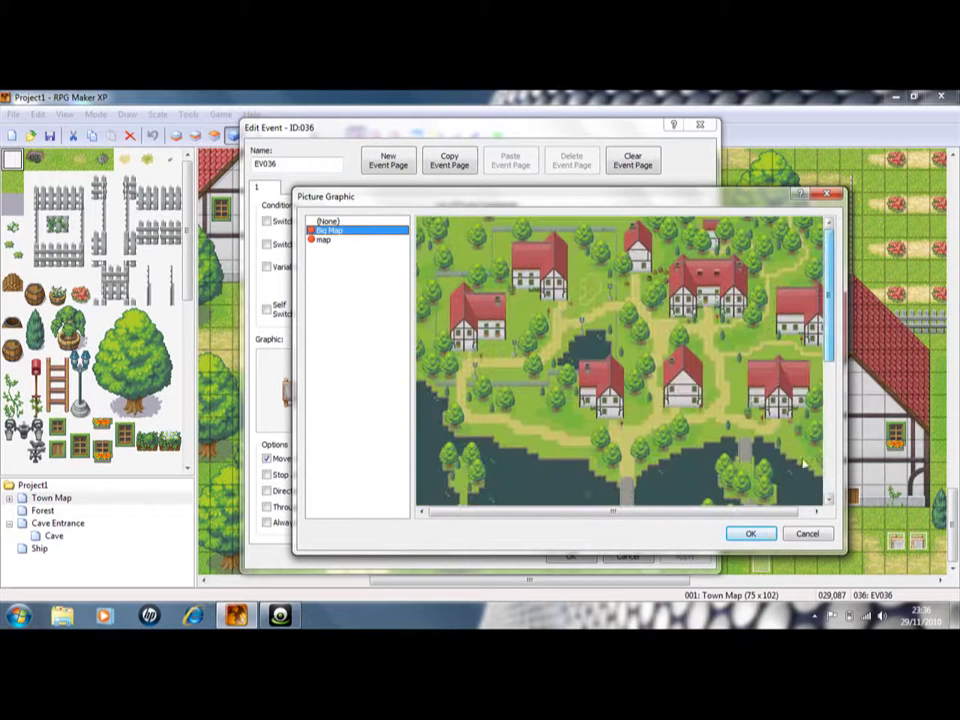
{"action": "left_click", "coordinate": [750, 533]}
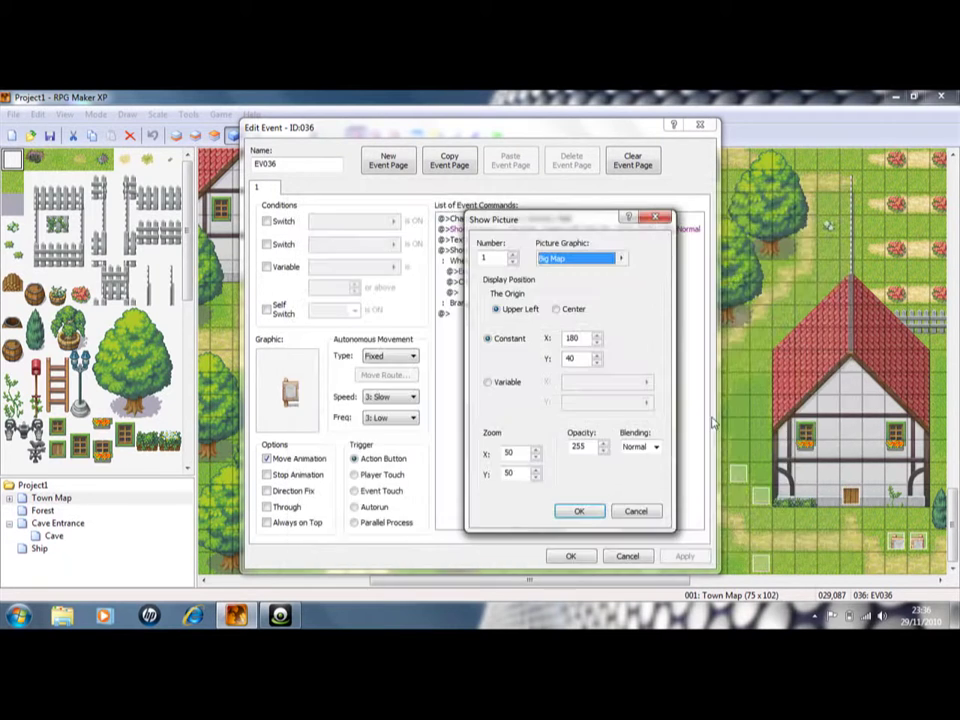
{"action": "left_click", "coordinate": [637, 511]}
{"action": "left_click", "coordinate": [627, 556]}
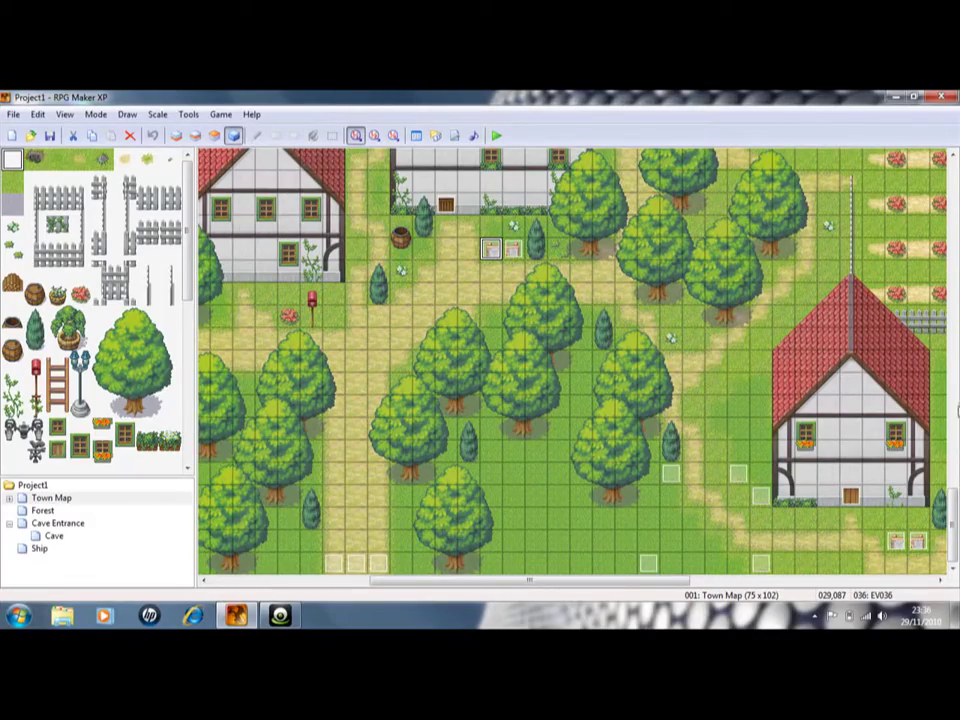
{"action": "left_click", "coordinate": [956, 258]}
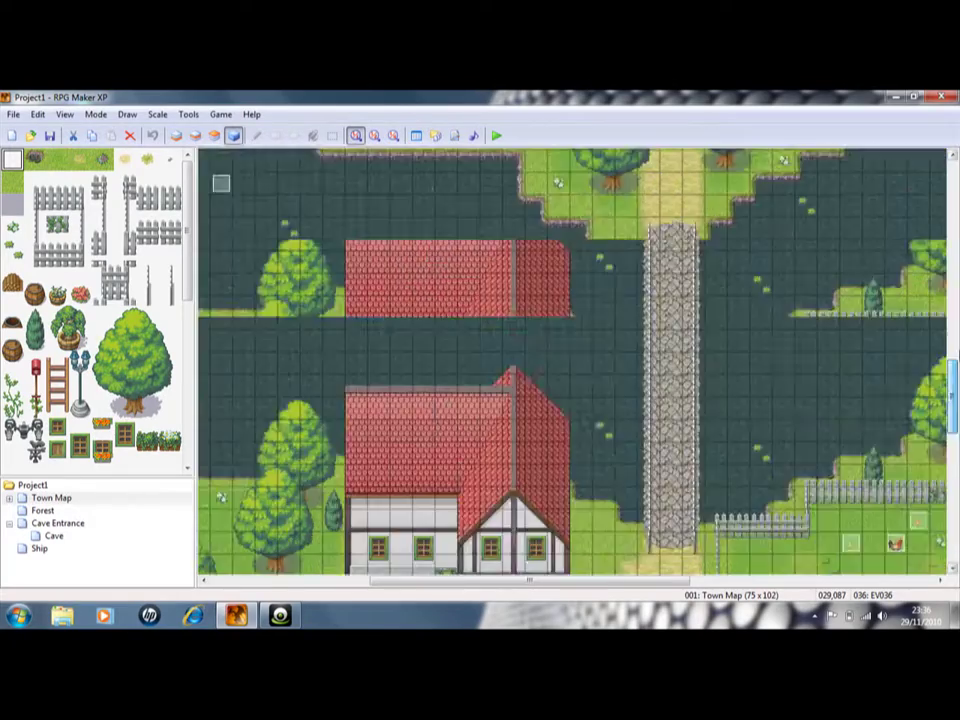
{"action": "left_click", "coordinate": [956, 190]}
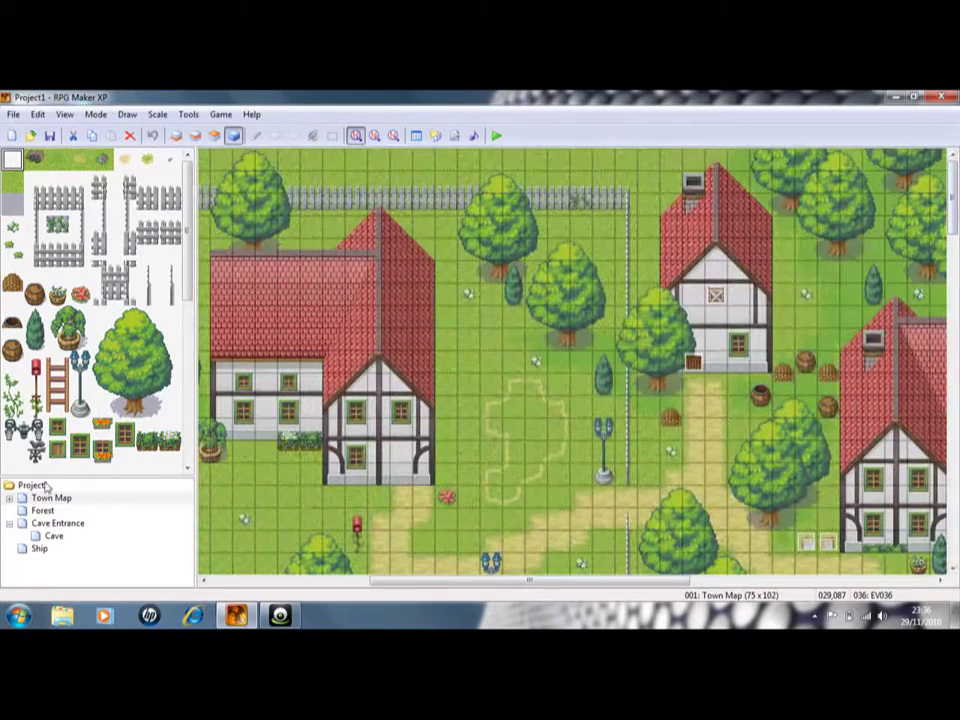
{"action": "left_click_drag", "start_coordinate": [495, 580], "coordinate": [325, 580]}
{"action": "left_click_drag", "start_coordinate": [954, 190], "coordinate": [955, 425]}
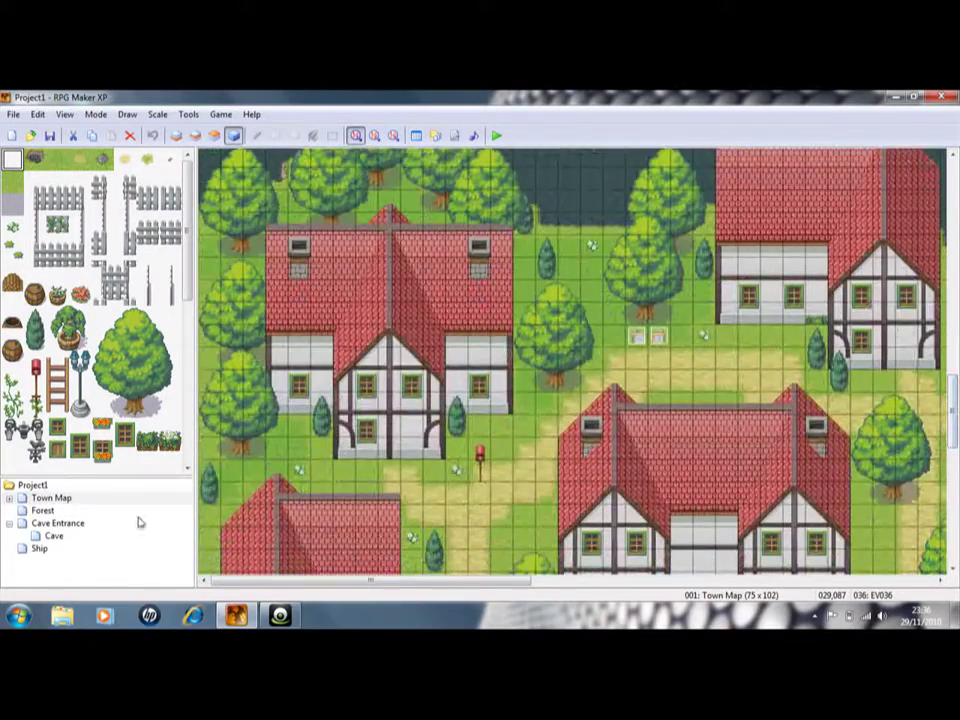
- Open the 27 x 56 Ship map and scroll down from the bow to mid-ship
{"action": "left_click", "coordinate": [40, 548]}
{"action": "left_click_drag", "start_coordinate": [957, 295], "coordinate": [955, 180]}
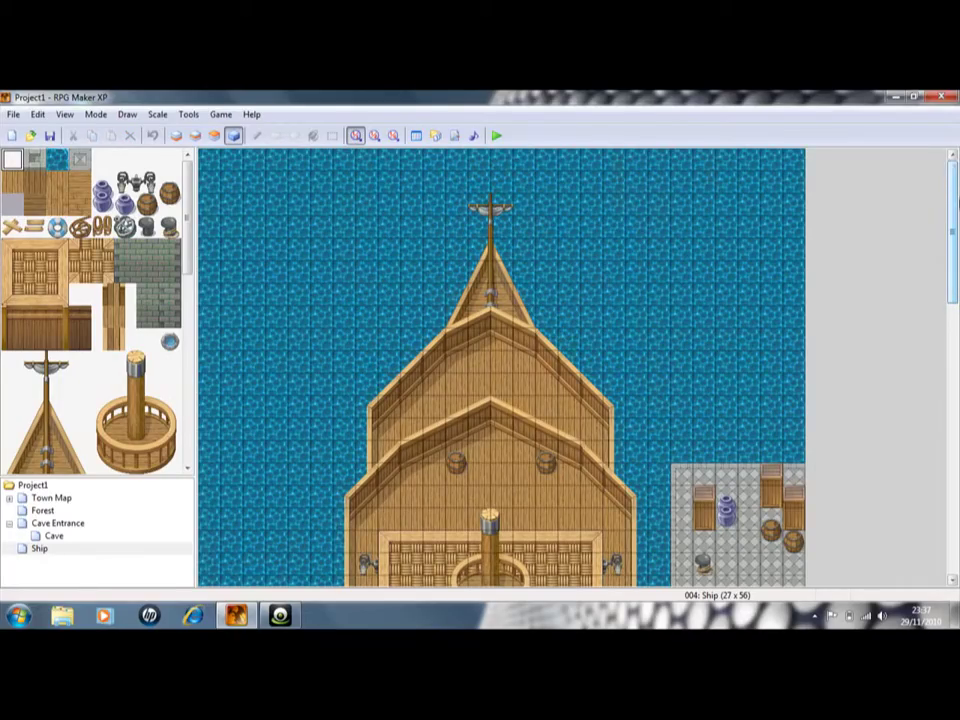
{"action": "left_click_drag", "start_coordinate": [955, 215], "coordinate": [955, 392]}
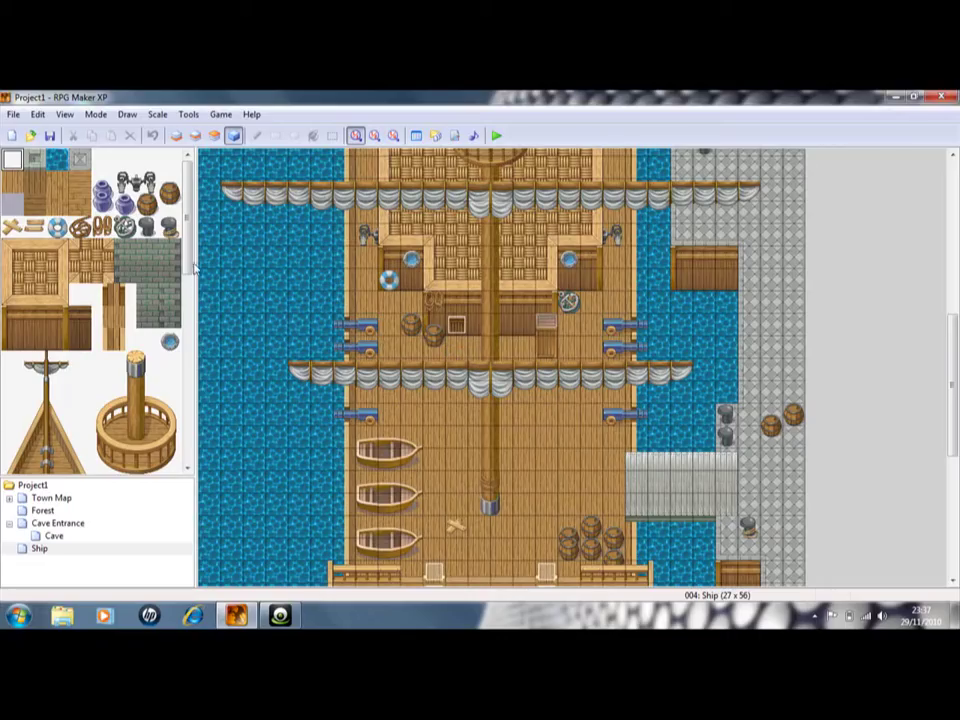
- Step through Ship and Cave to the Cave Entrance map and scroll along its river
{"action": "left_click", "coordinate": [40, 548]}
{"action": "left_click", "coordinate": [54, 536]}
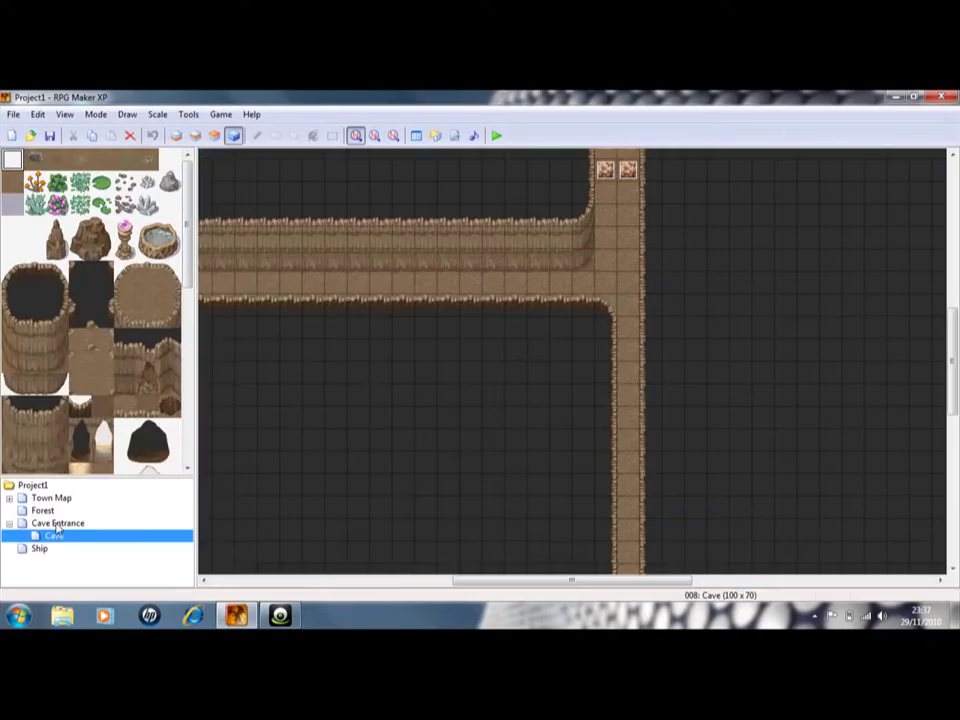
{"action": "left_click", "coordinate": [57, 525]}
{"action": "scroll", "coordinate": [767, 568], "scroll_direction": "down", "scroll_amount": 10}
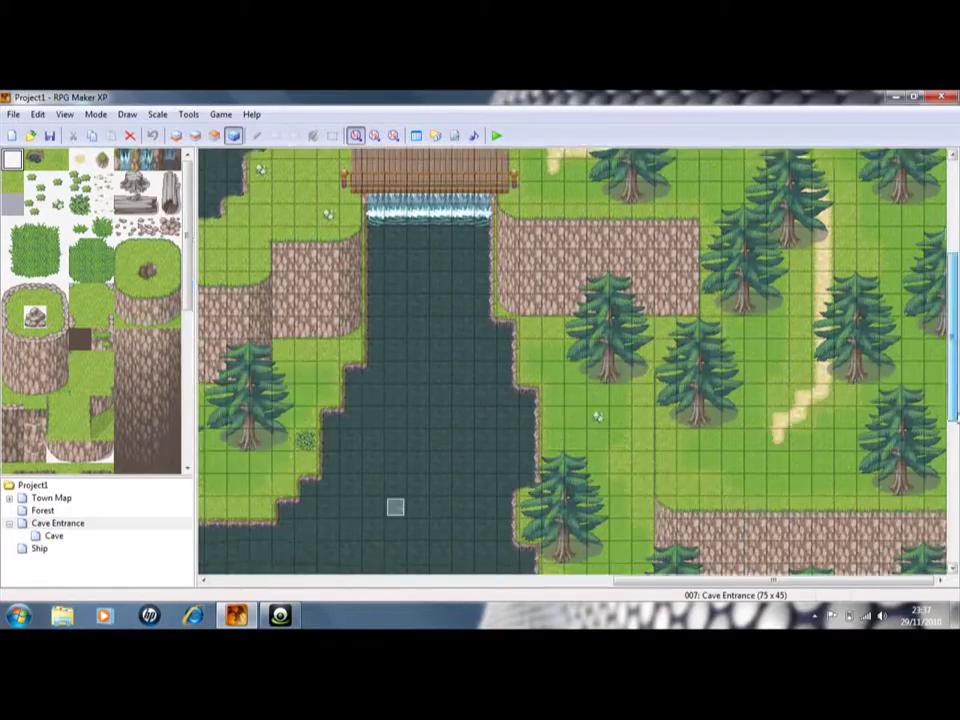
{"action": "left_click_drag", "start_coordinate": [768, 580], "coordinate": [368, 580]}
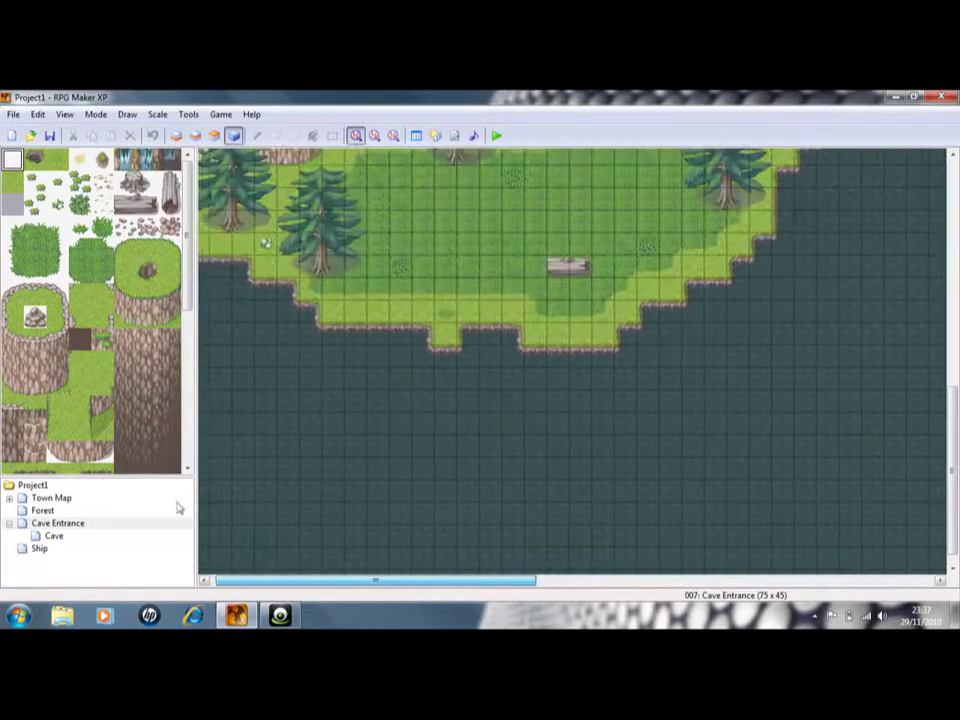
- Zoom Cave Entrance out to 1:4 and back to 1:1, then open the Town Map
{"action": "left_click", "coordinate": [57, 523]}
{"action": "left_click", "coordinate": [374, 135]}
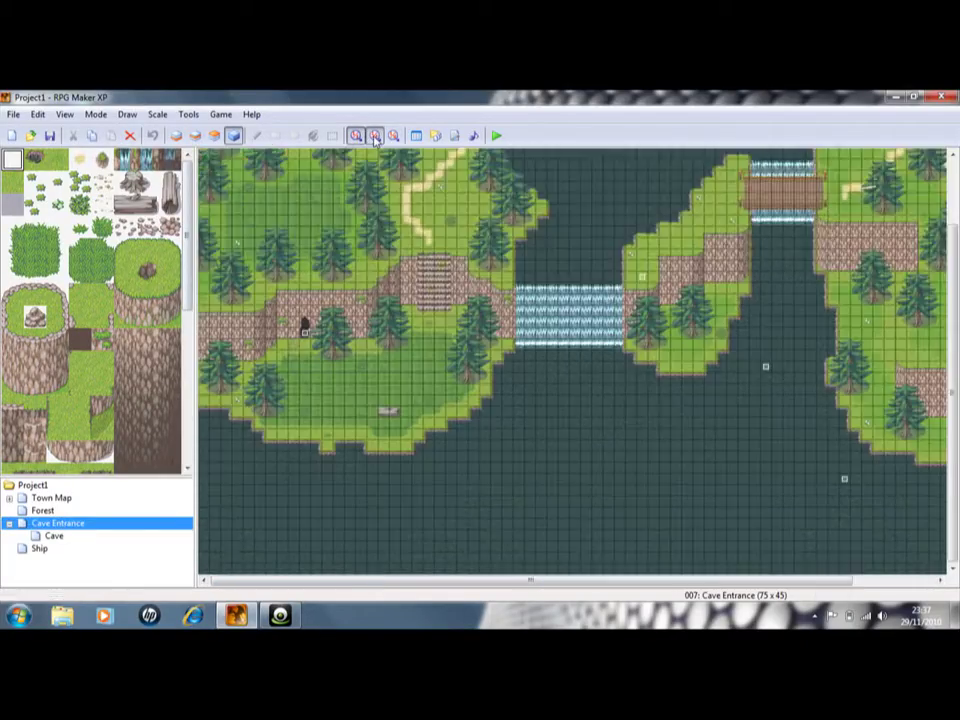
{"action": "left_click", "coordinate": [393, 135]}
{"action": "left_click", "coordinate": [355, 135]}
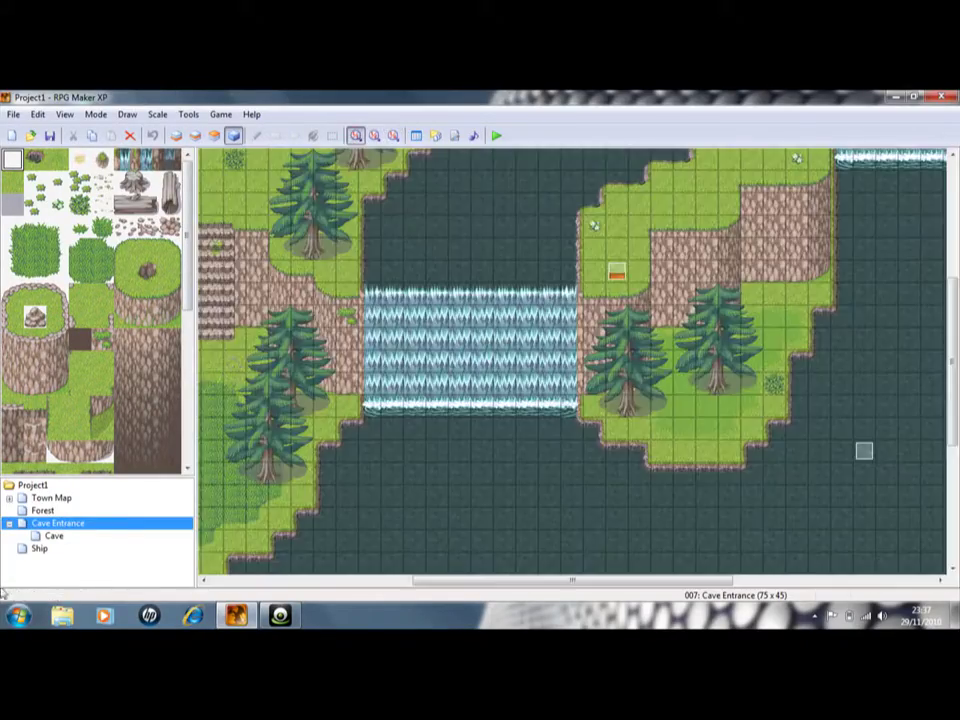
{"action": "left_click", "coordinate": [43, 510]}
{"action": "left_click", "coordinate": [50, 497]}
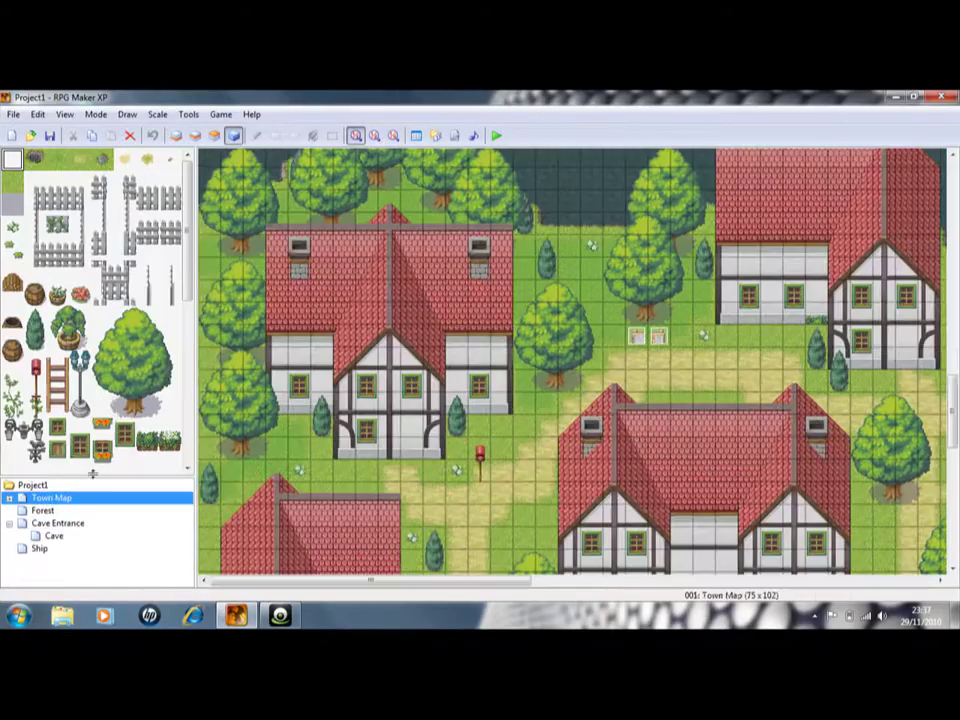
{"action": "key", "text": "F12"}
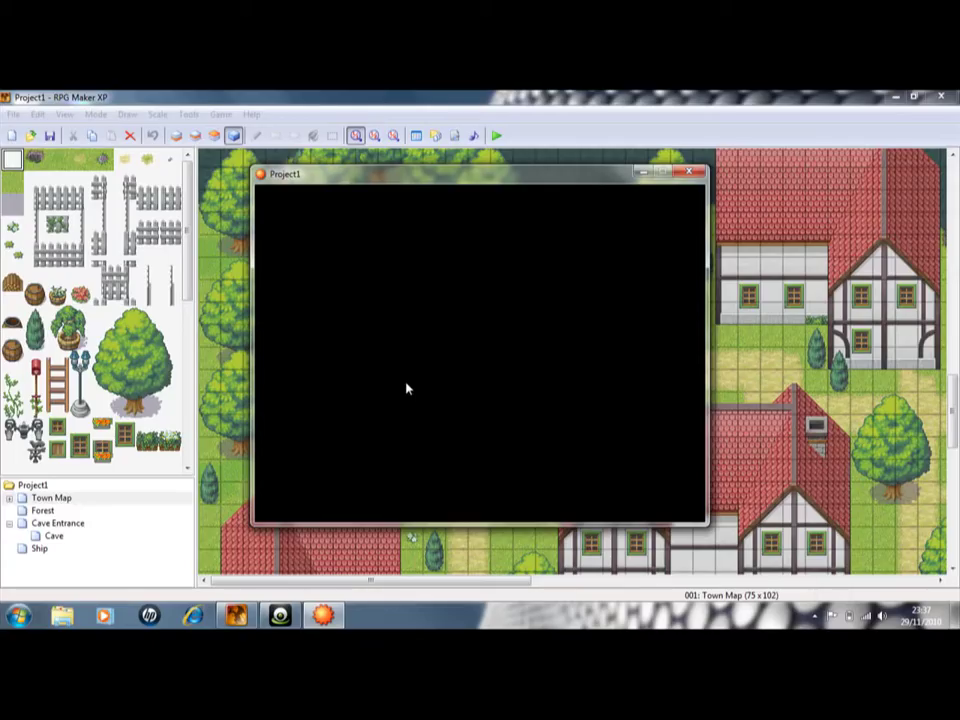
{"action": "key", "text": "Return"}
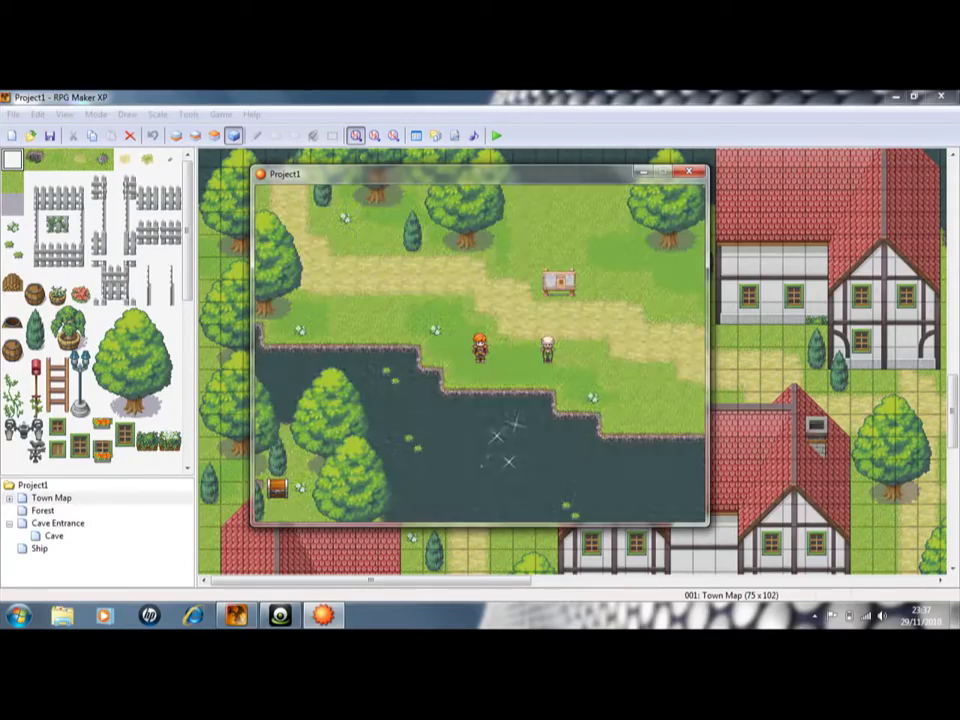
{"action": "key", "text": "Right"}
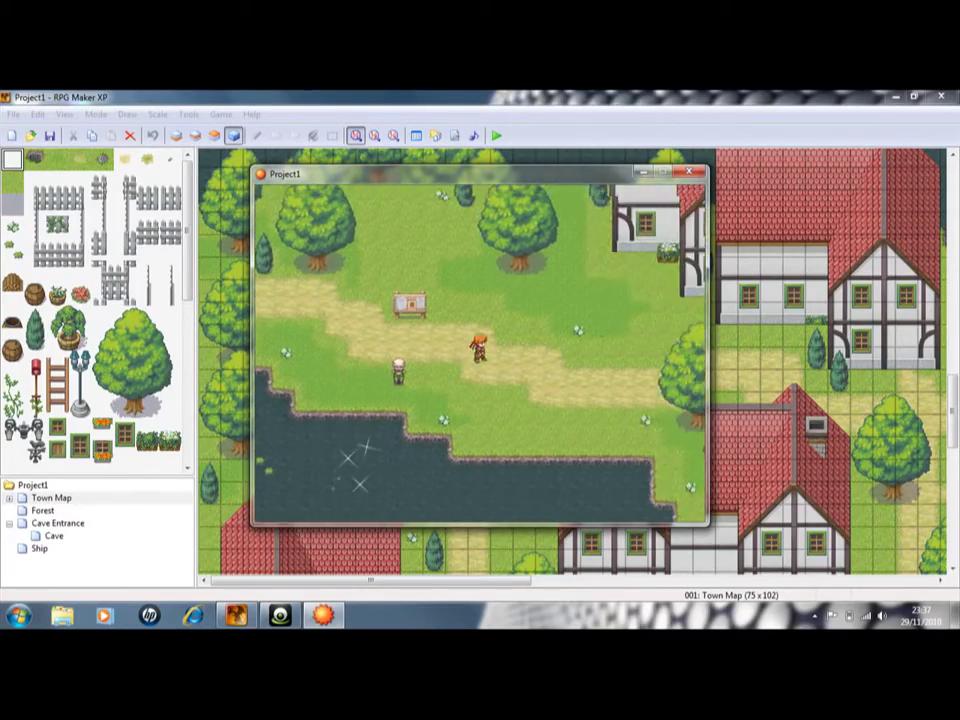
{"action": "key", "text": "Right"}
{"action": "key", "text": "Up"}
{"action": "key", "text": "Right"}
{"action": "key", "text": "Down"}
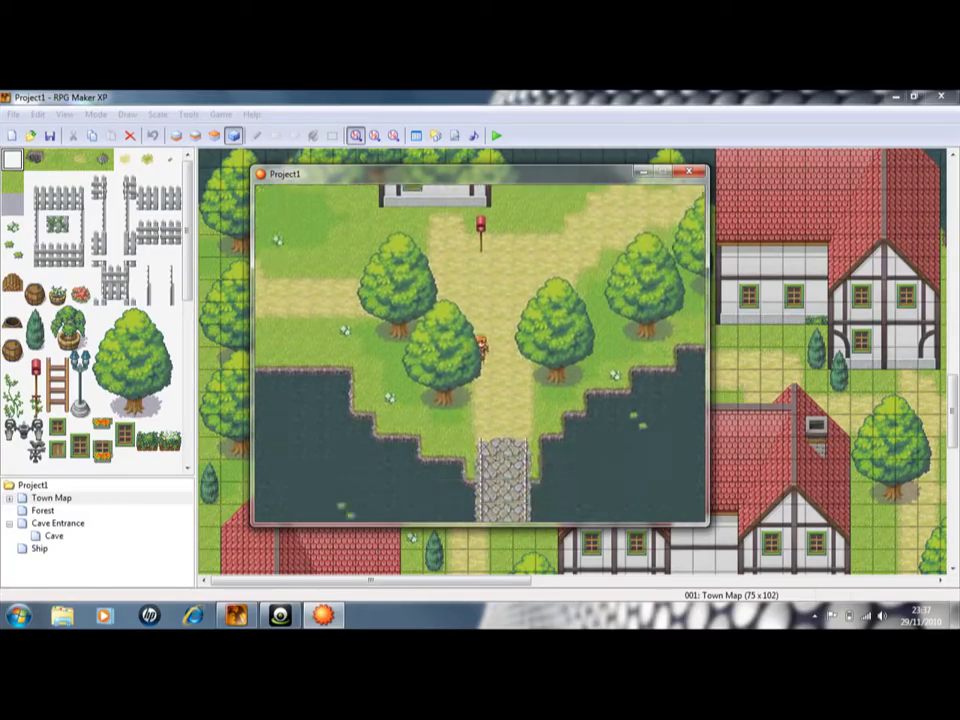
{"action": "key", "text": "Down"}
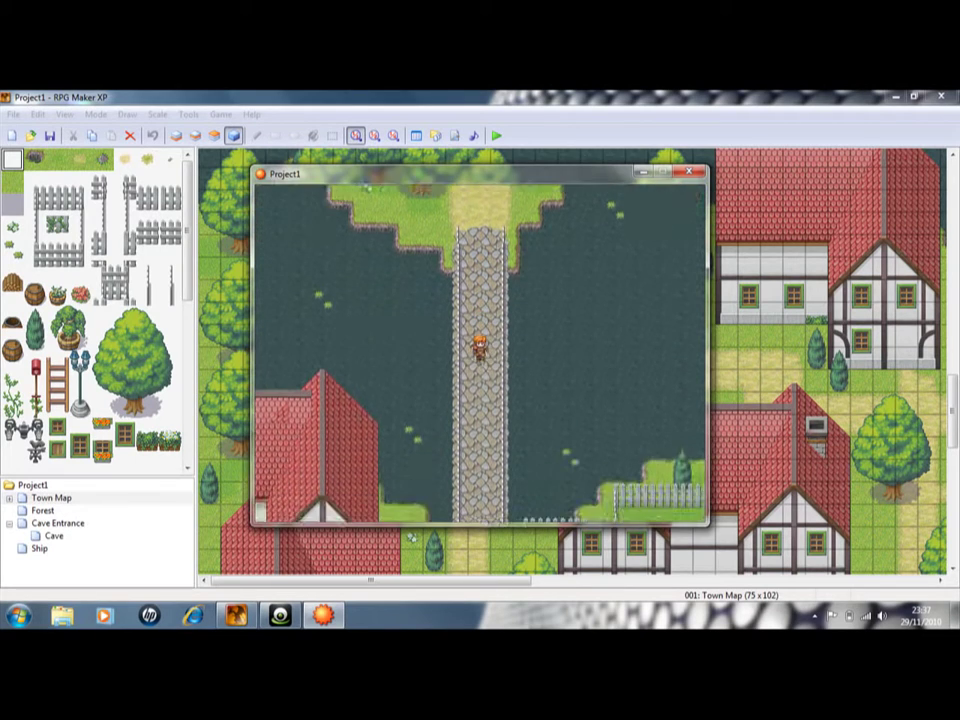
{"action": "key", "text": "Down"}
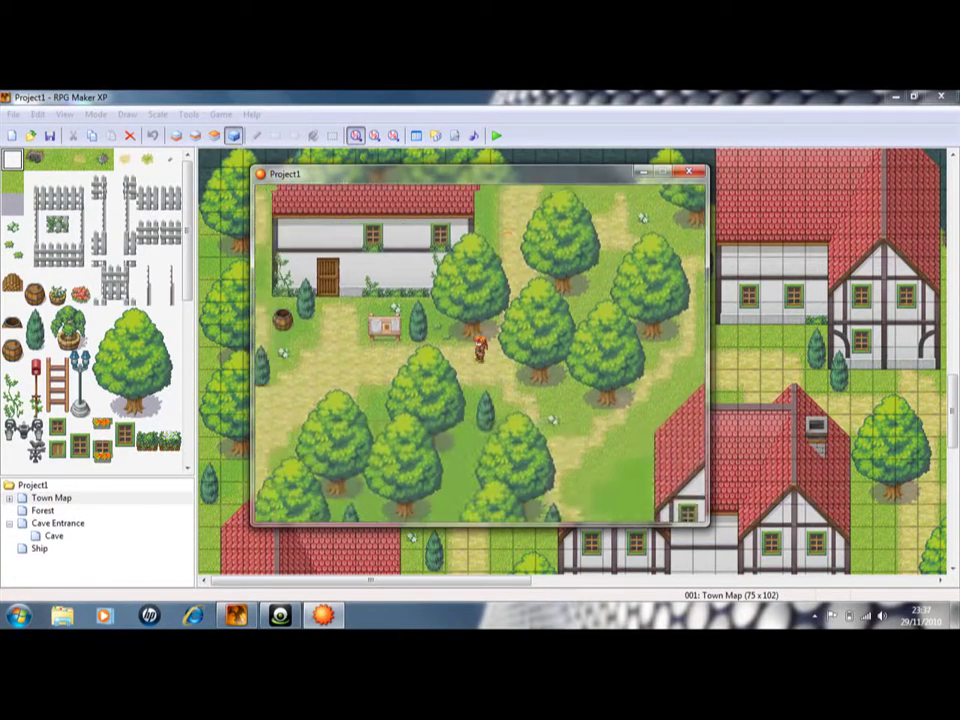
{"action": "key", "text": "Left"}
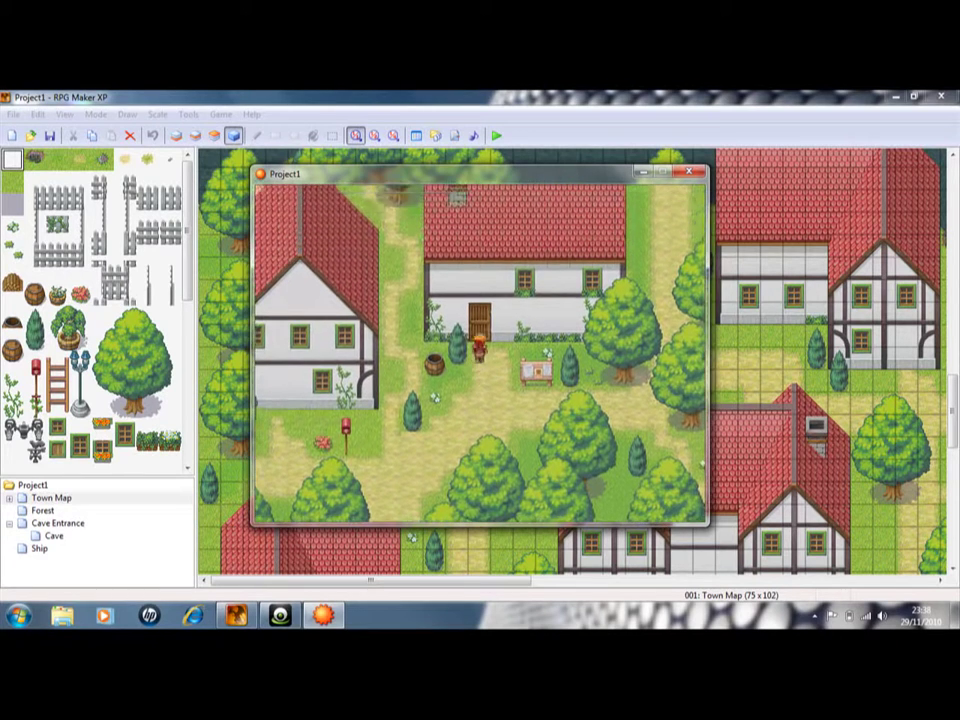
{"action": "key", "text": "Down"}
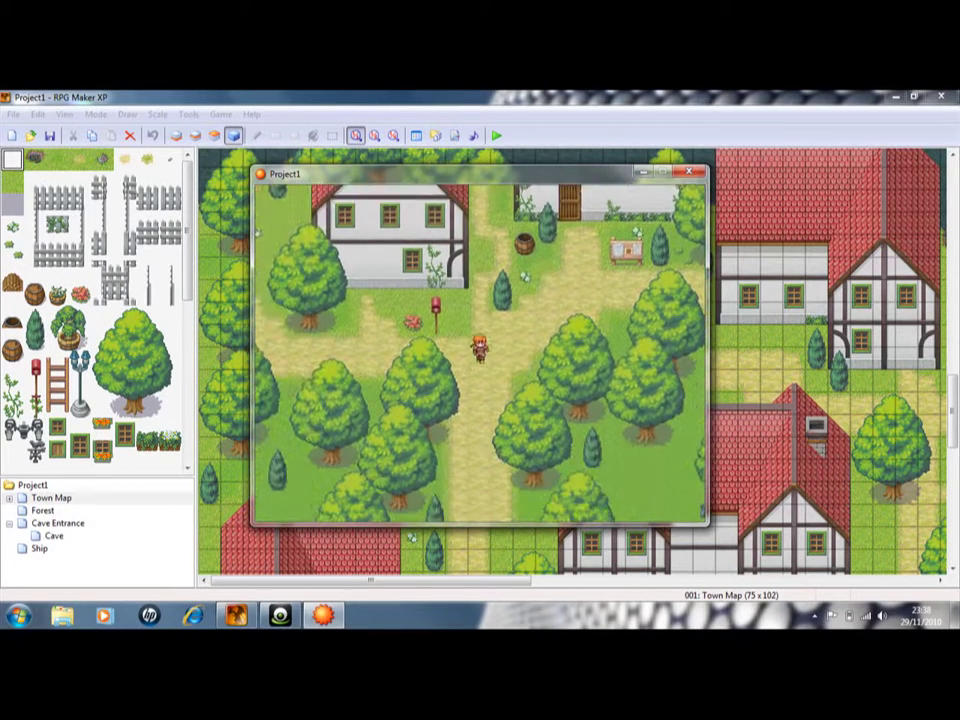
{"action": "key", "text": "Down"}
{"action": "key", "text": "Down"}
{"action": "key", "text": "Down"}
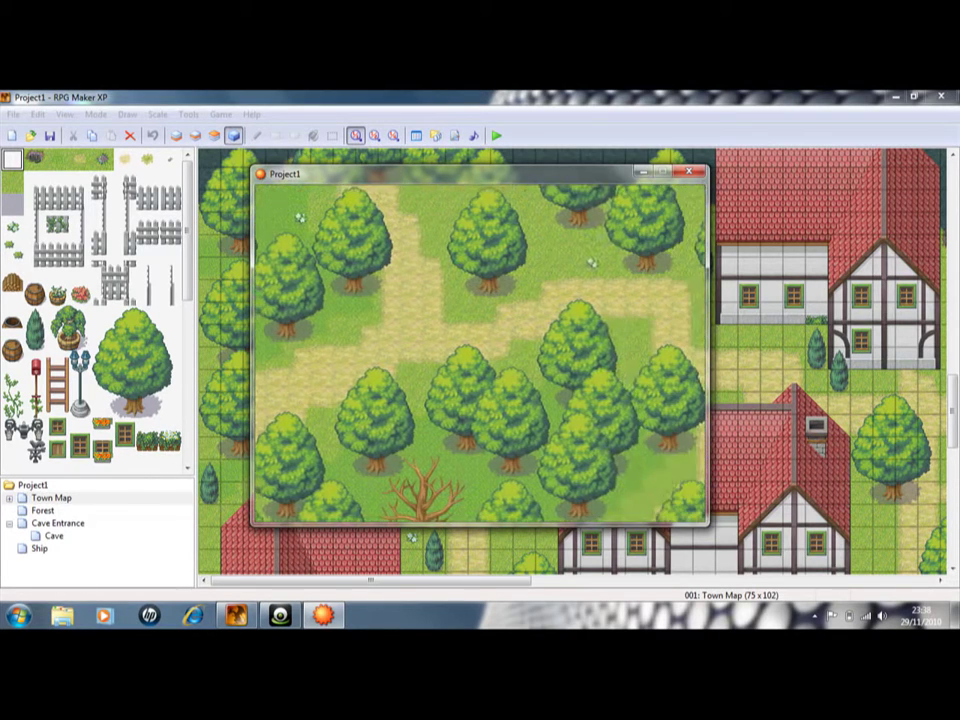
{"action": "key", "text": "Down"}
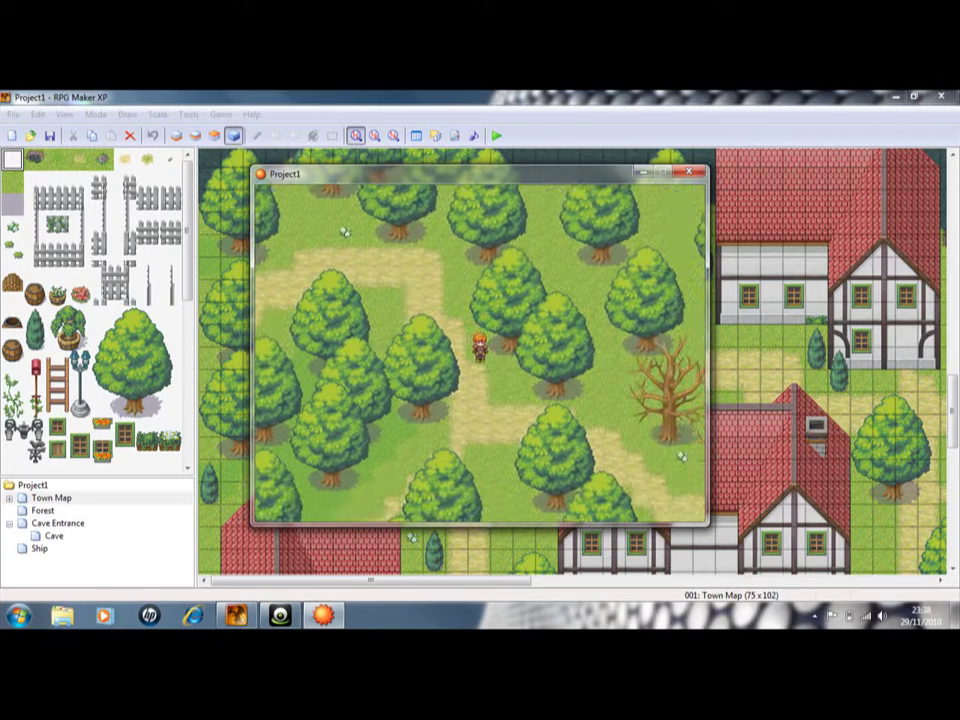
{"action": "key", "text": "Down"}
{"action": "key", "text": "Down"}
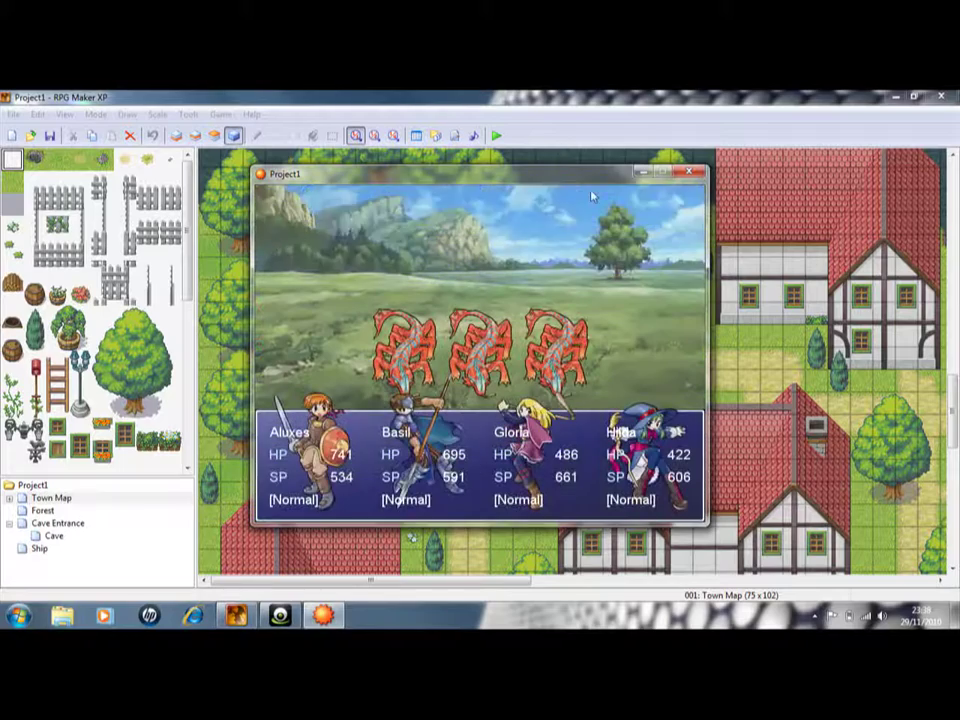
- Close the battle test with Alt+F4 and open the Cave Entrance map
{"action": "key", "text": "alt+F4"}
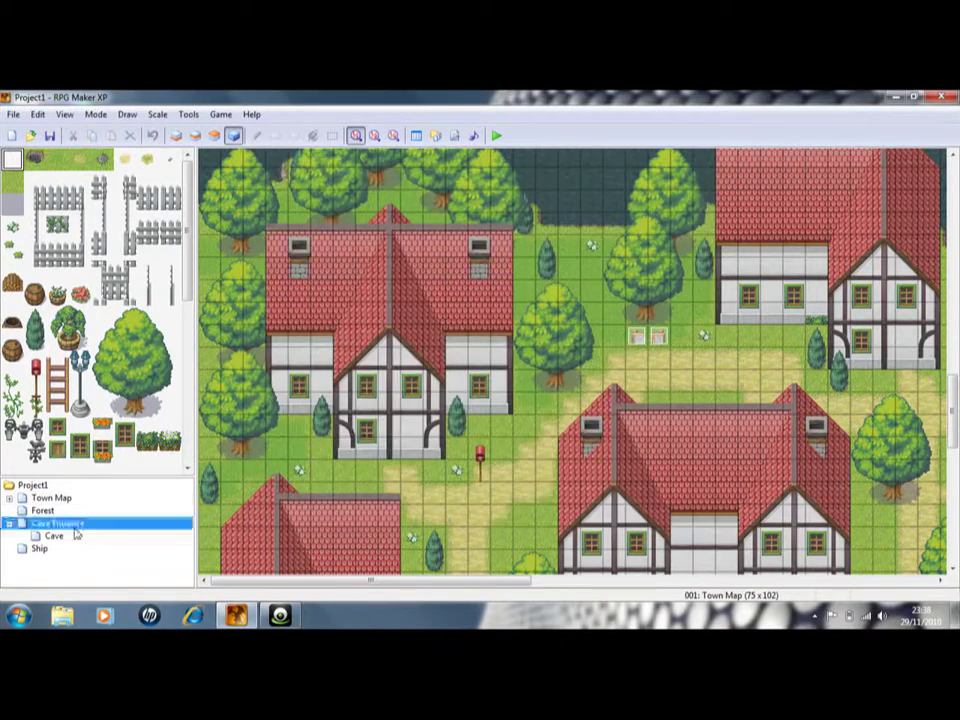
{"action": "left_click", "coordinate": [76, 524]}
{"action": "left_click_drag", "start_coordinate": [619, 588], "coordinate": [763, 588]}
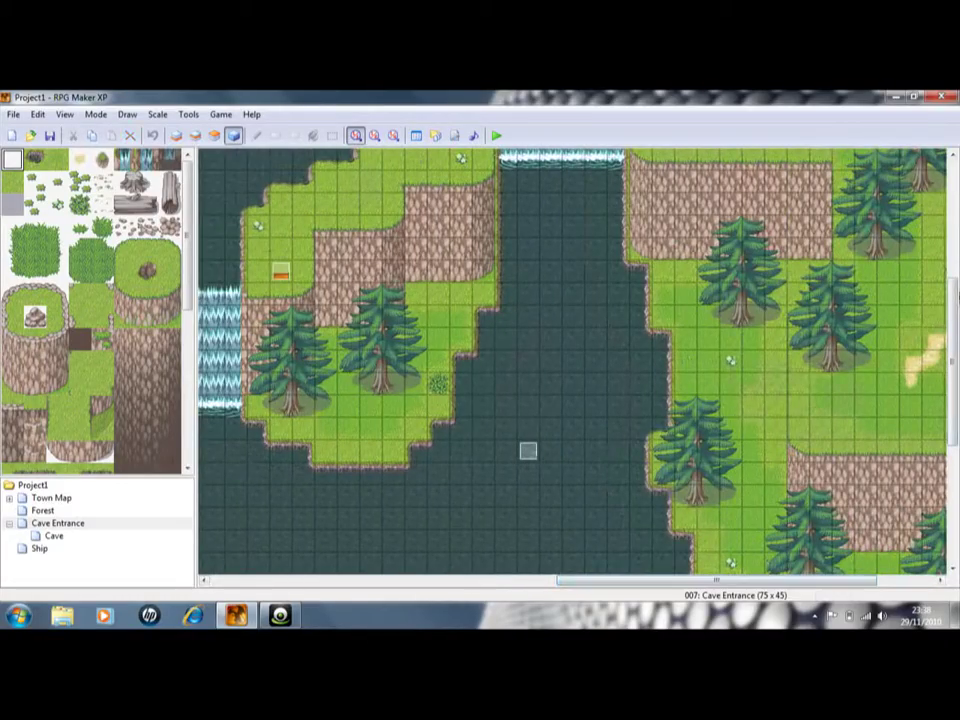
{"action": "scroll", "coordinate": [951, 364], "scroll_direction": "up", "scroll_amount": 5}
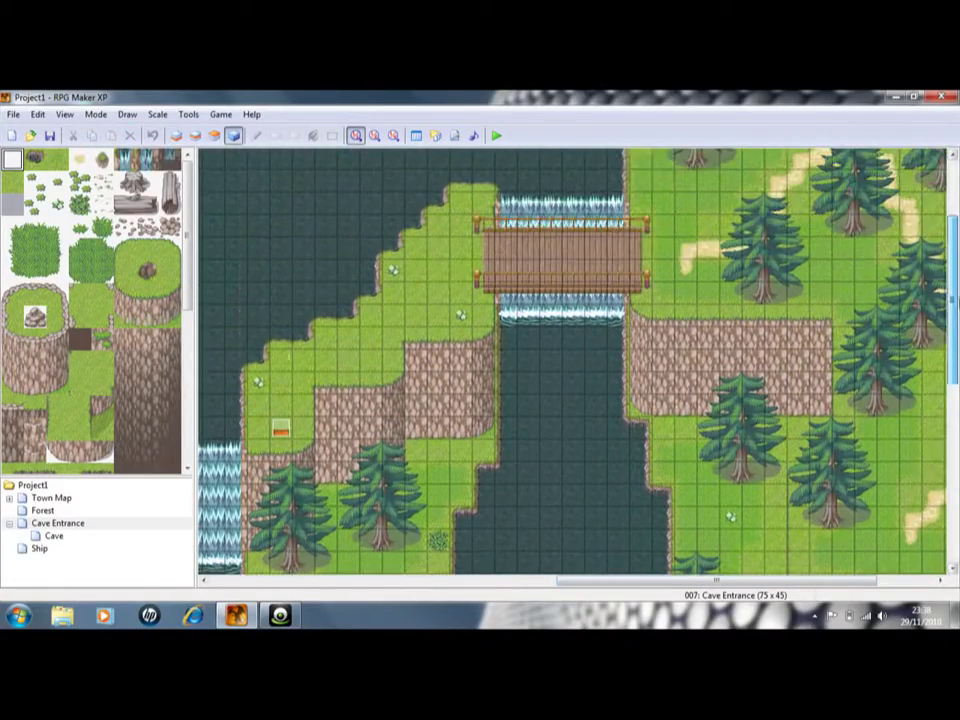
- Select event EV003 beside the cliff near the bridge, then scroll above the waterfall
{"action": "left_click", "coordinate": [281, 430]}
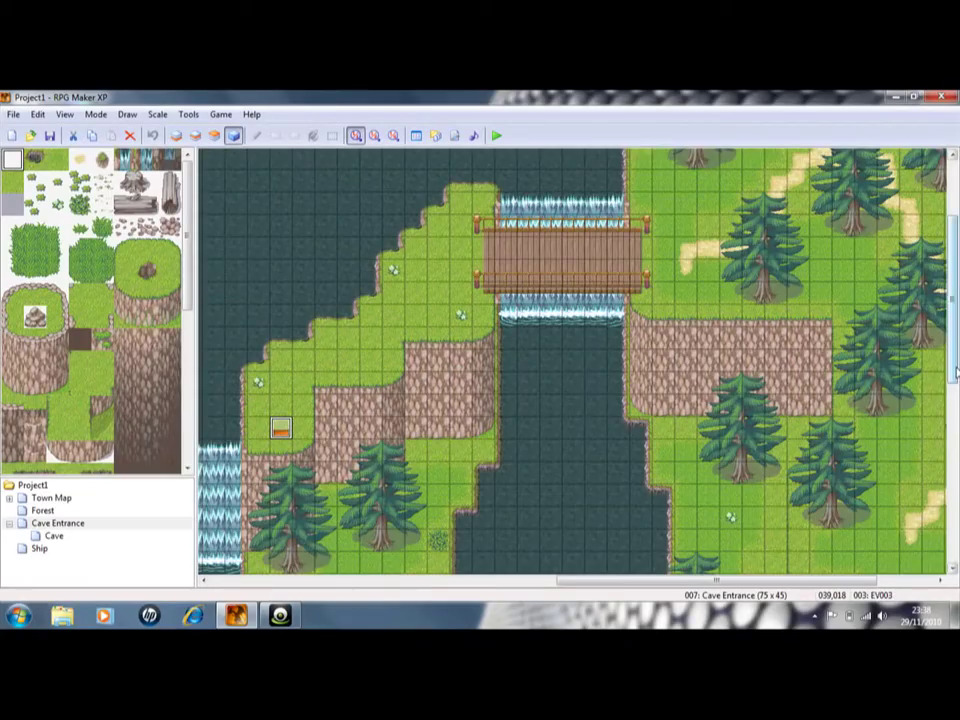
{"action": "scroll", "coordinate": [955, 232], "scroll_direction": "up", "scroll_amount": 4}
{"action": "scroll", "coordinate": [955, 300], "scroll_direction": "down", "scroll_amount": 4}
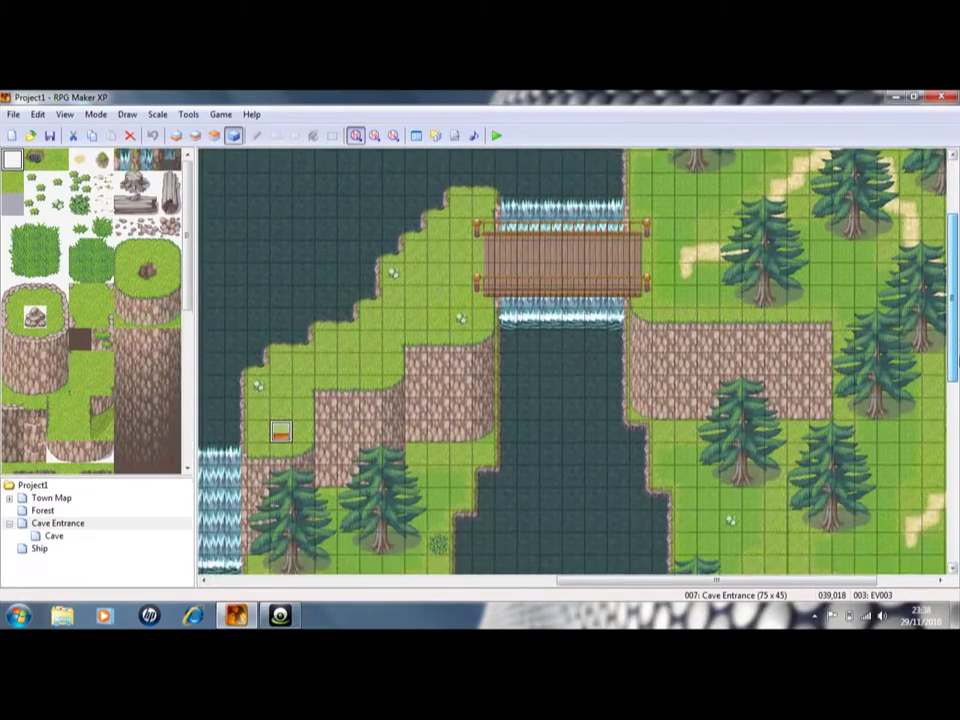
{"action": "scroll", "coordinate": [924, 516], "scroll_direction": "down", "scroll_amount": 9}
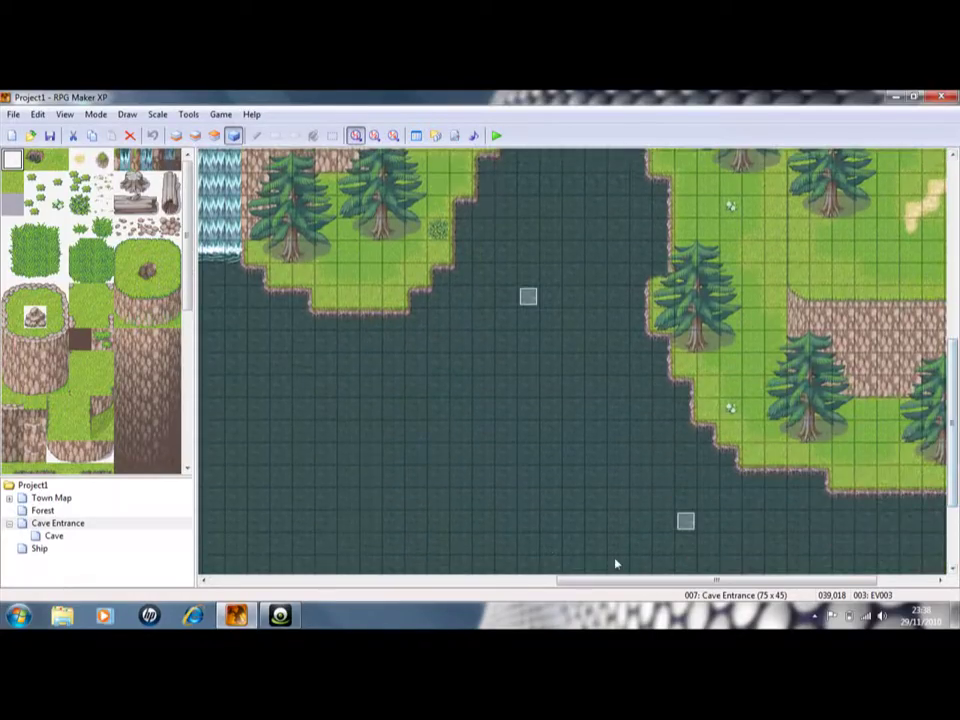
{"action": "left_click_drag", "start_coordinate": [632, 581], "coordinate": [441, 579]}
{"action": "left_click_drag", "start_coordinate": [947, 370], "coordinate": [945, 145]}
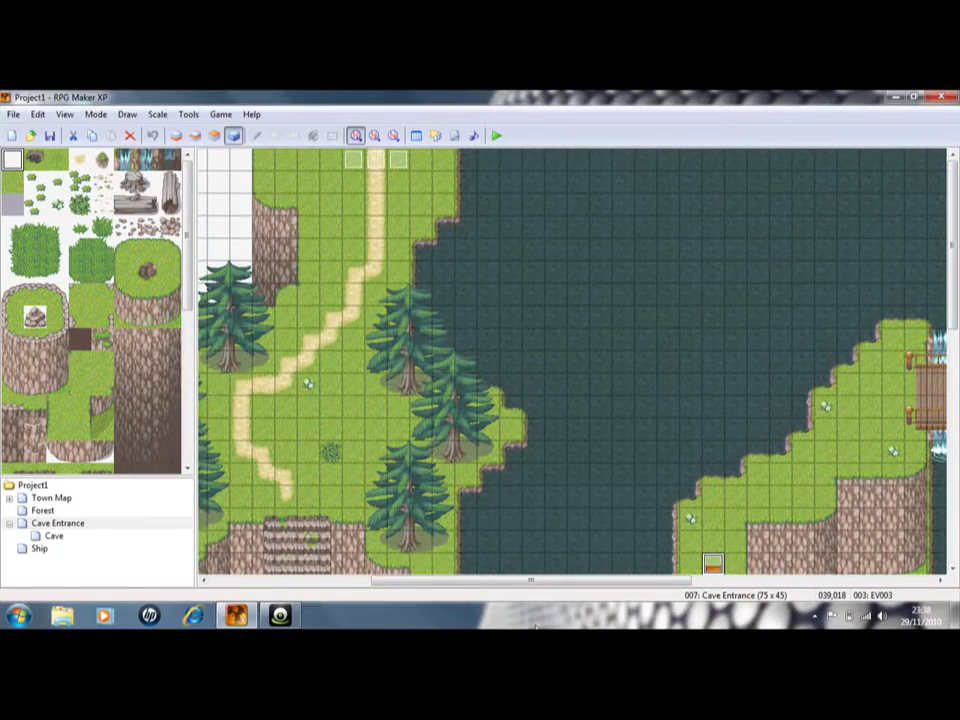
{"action": "left_click", "coordinate": [279, 615]}
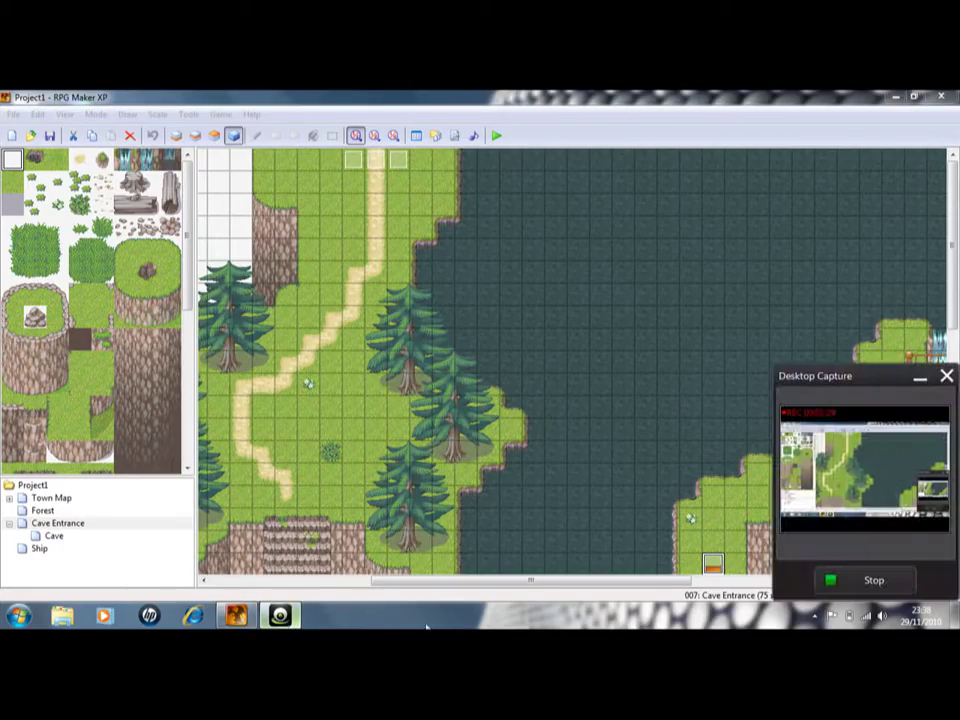